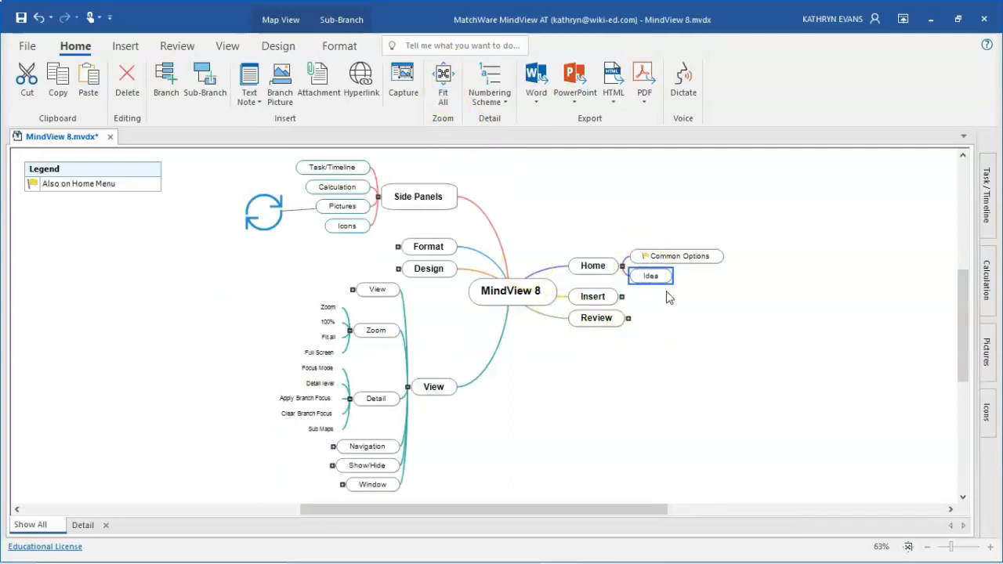
Name the new sub-branch under Home "Numbering Scheme" and add another one below it named "Export options".
type("Numbering Sche")
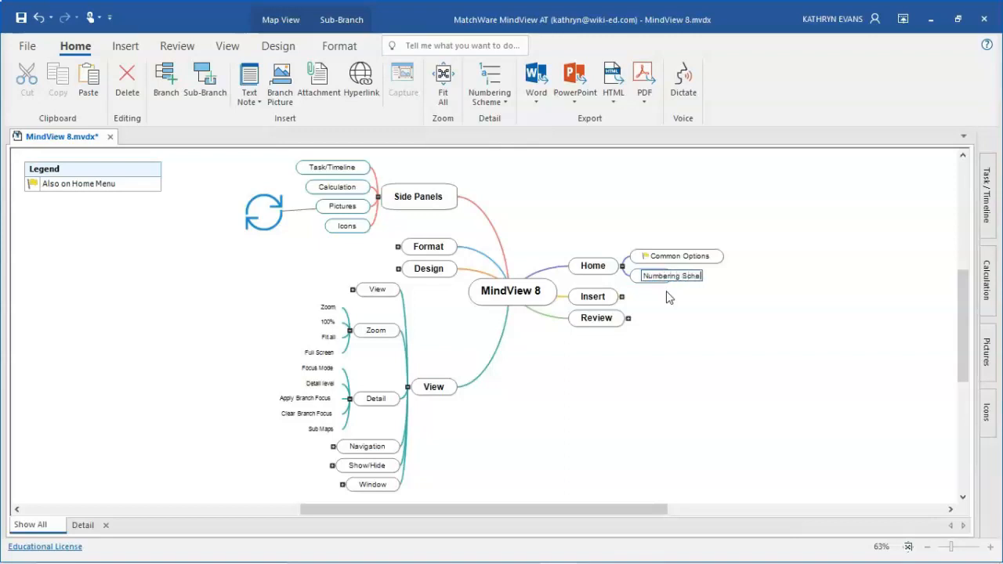
type("me")
key("Return")
key("Return")
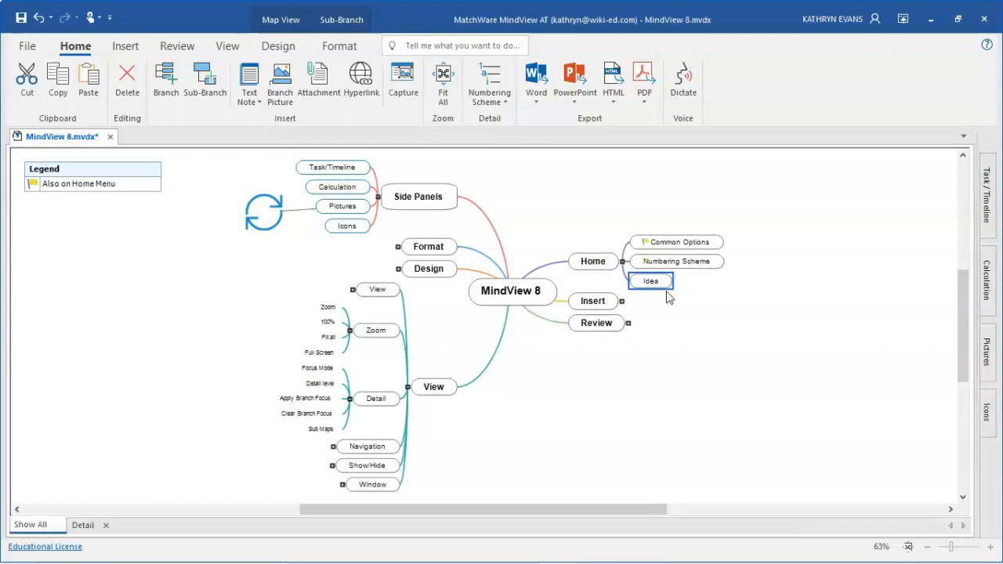
type("Export")
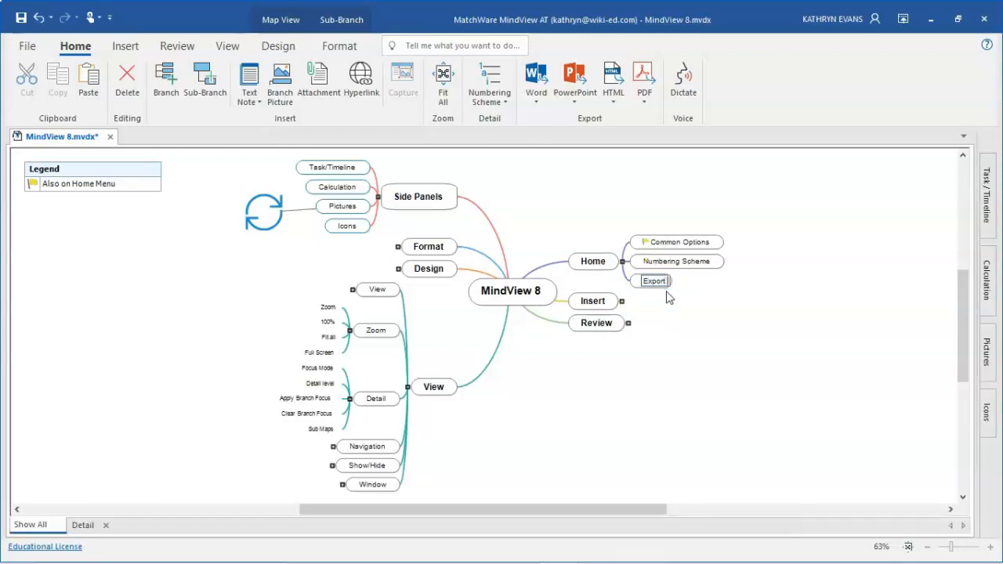
left_click(670, 296)
left_click(684, 84)
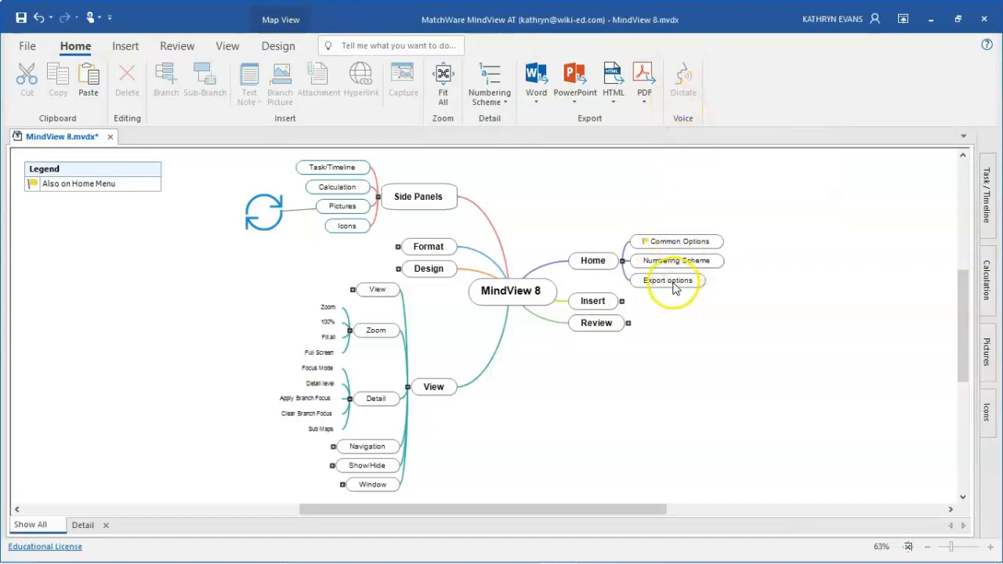
Mark the Dictate item under Review > Voice with the yellow flag icon, then collapse the Review branch.
left_click(627, 323)
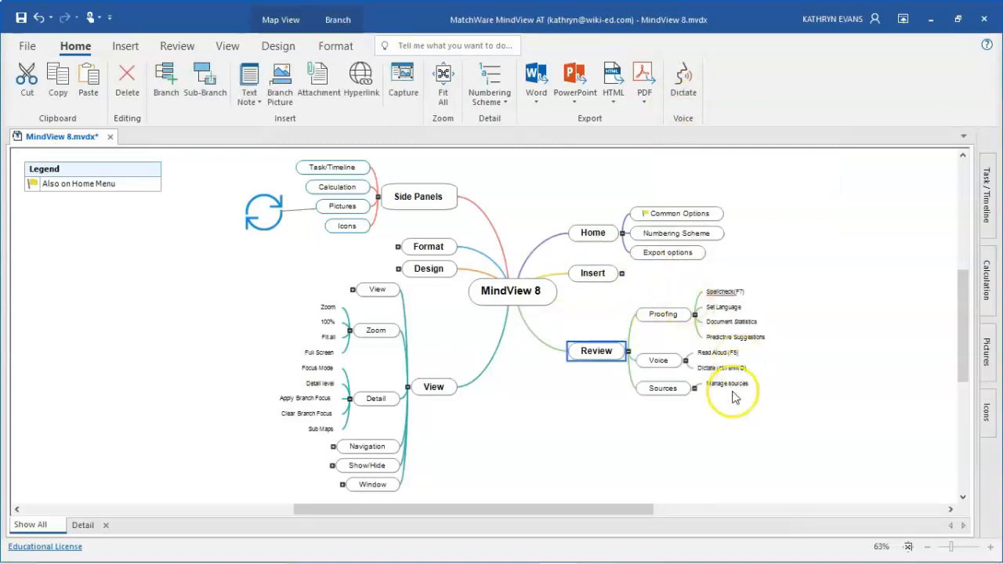
left_click(719, 370)
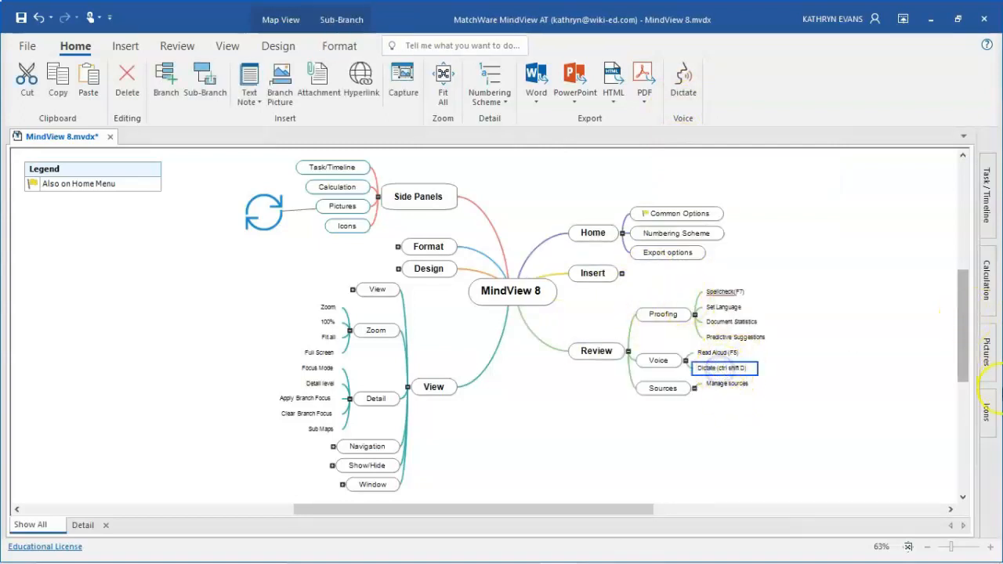
left_click(987, 415)
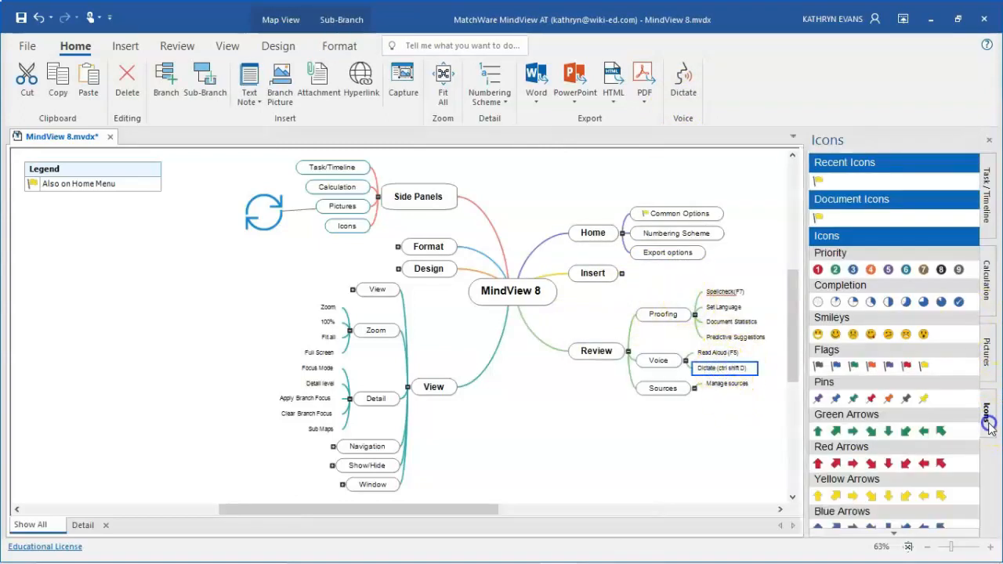
left_click(818, 180)
left_click(989, 141)
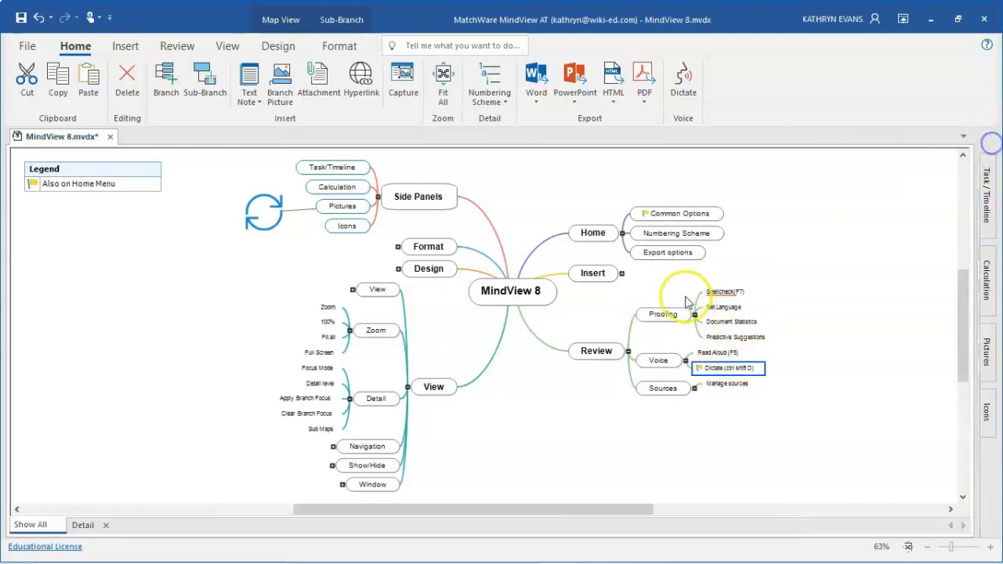
left_click(628, 351)
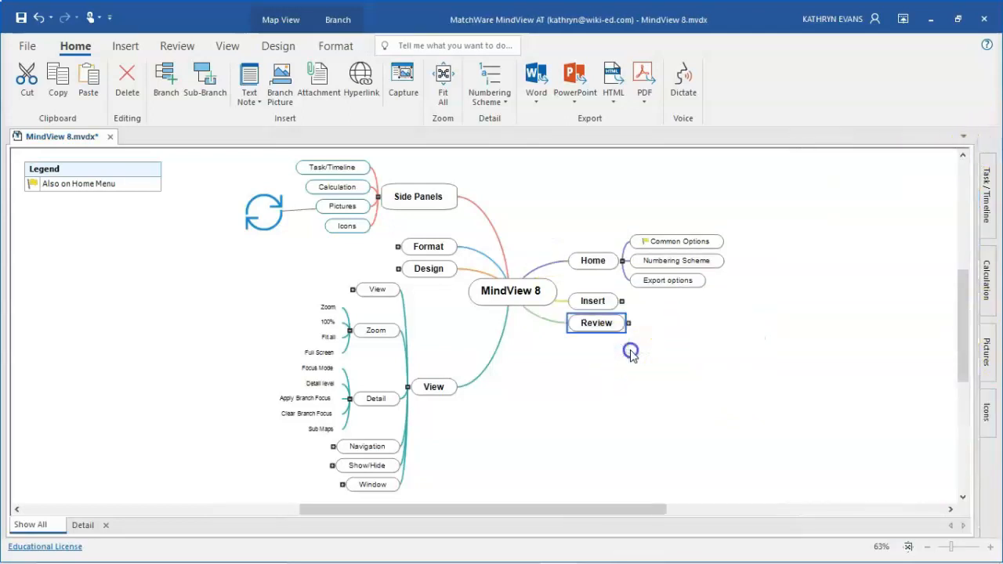
Try the "1, 1.1, 1.1.1" numbering scheme on the map and return to no numbering scheme.
left_click(658, 260)
left_click(487, 89)
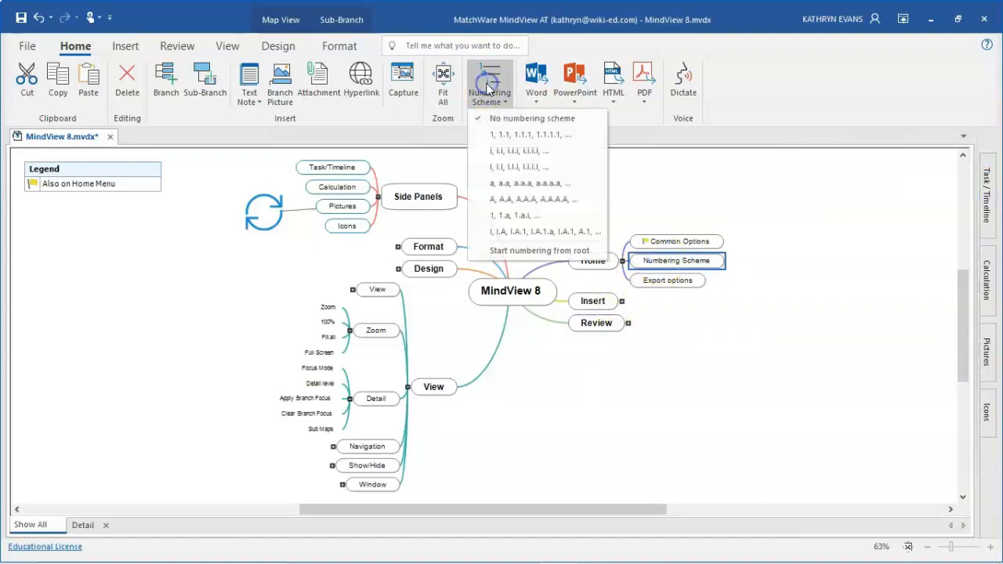
left_click(509, 136)
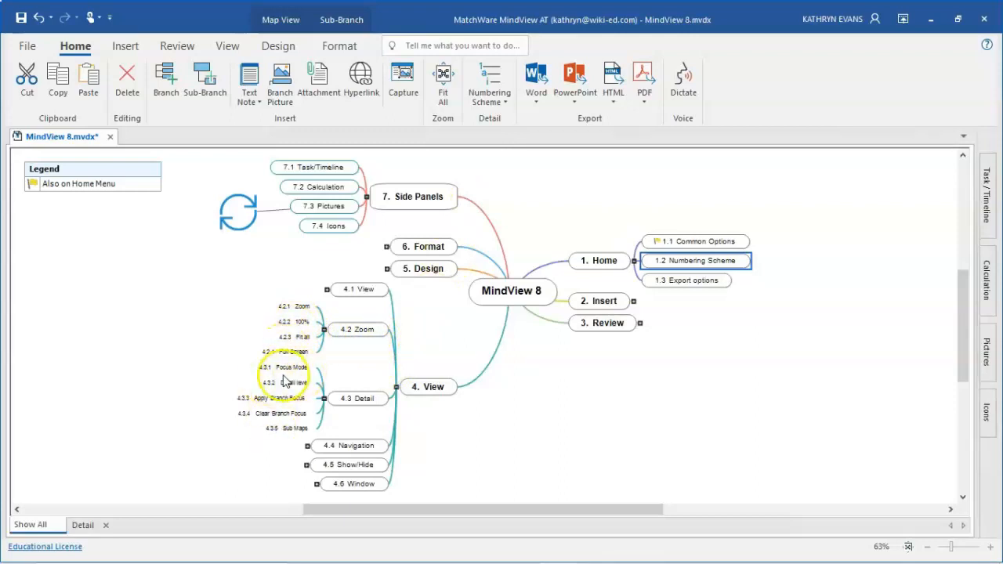
left_click(498, 98)
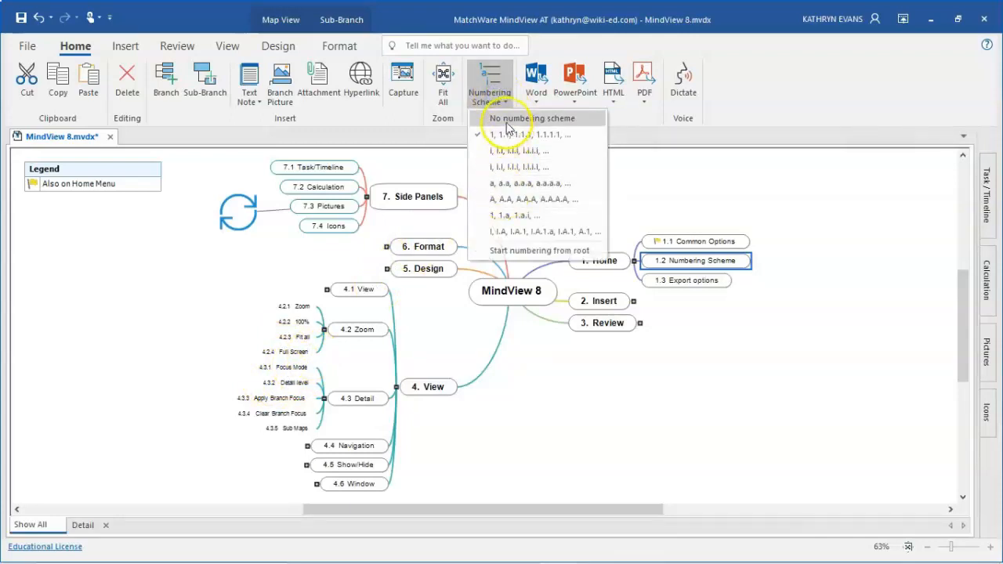
left_click(508, 119)
Add sub-branches named "Word" and "PowerPoint" under the Export options branch.
left_click(666, 283)
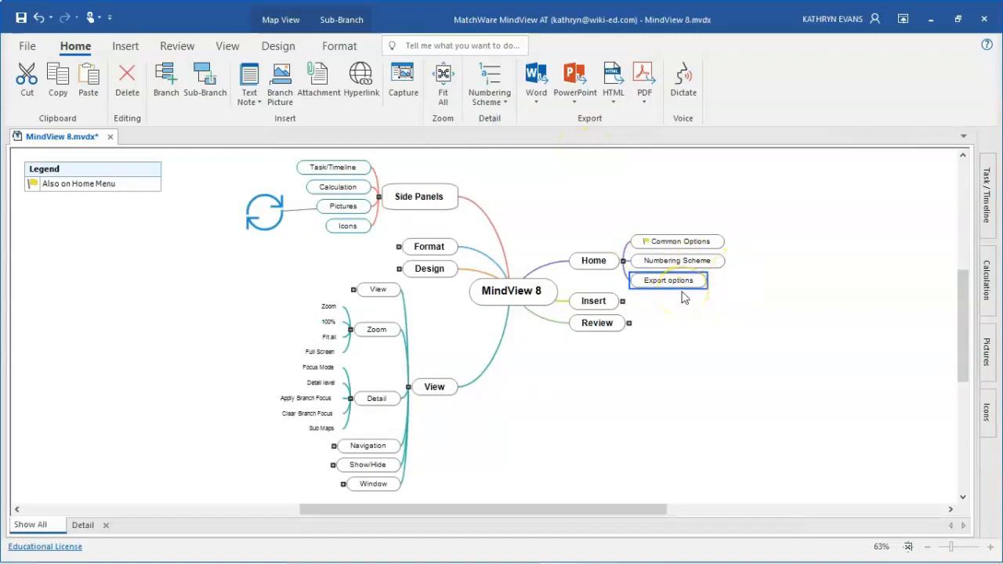
key("Insert")
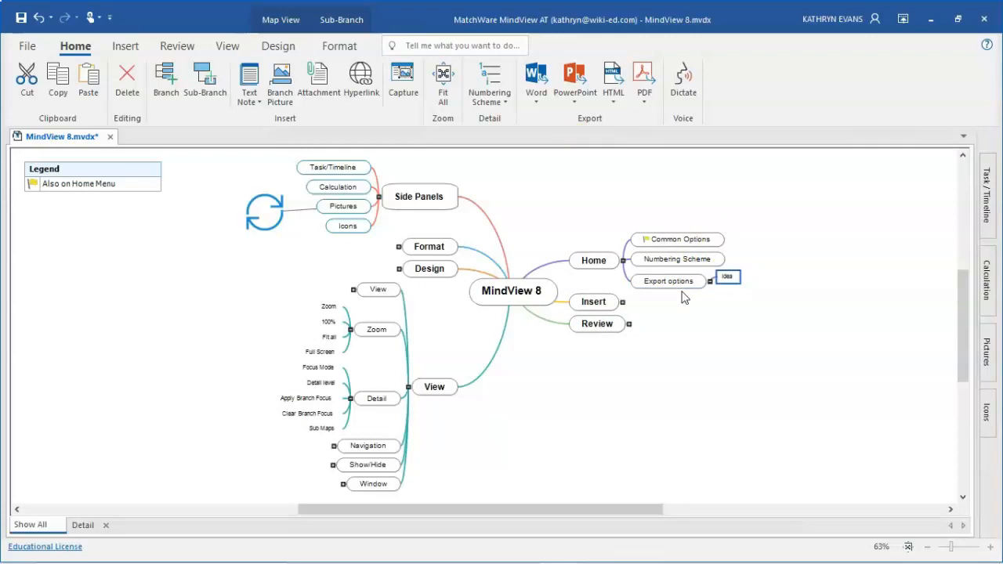
type("W")
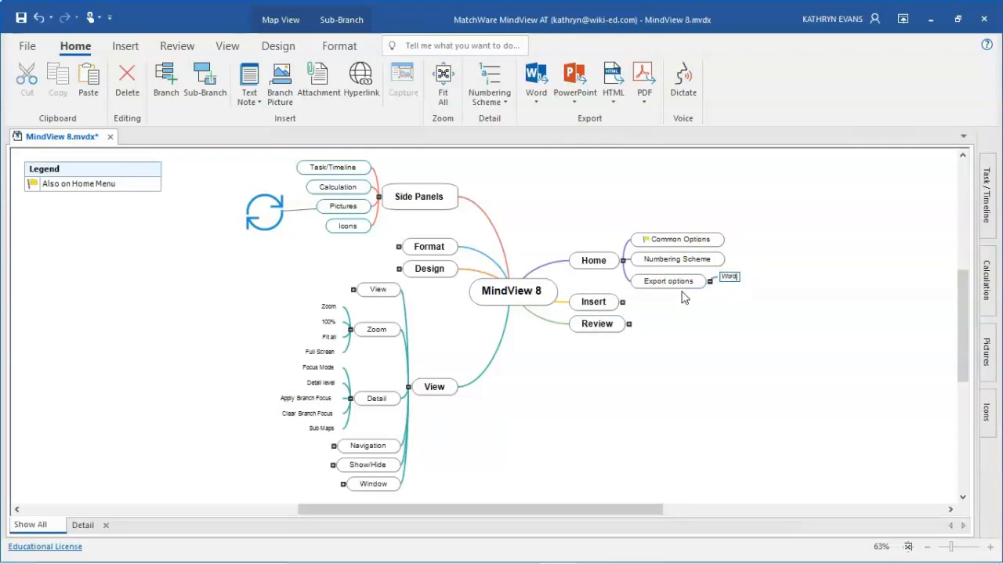
type("ord")
key("Return")
key("Return")
type("PowerPoint")
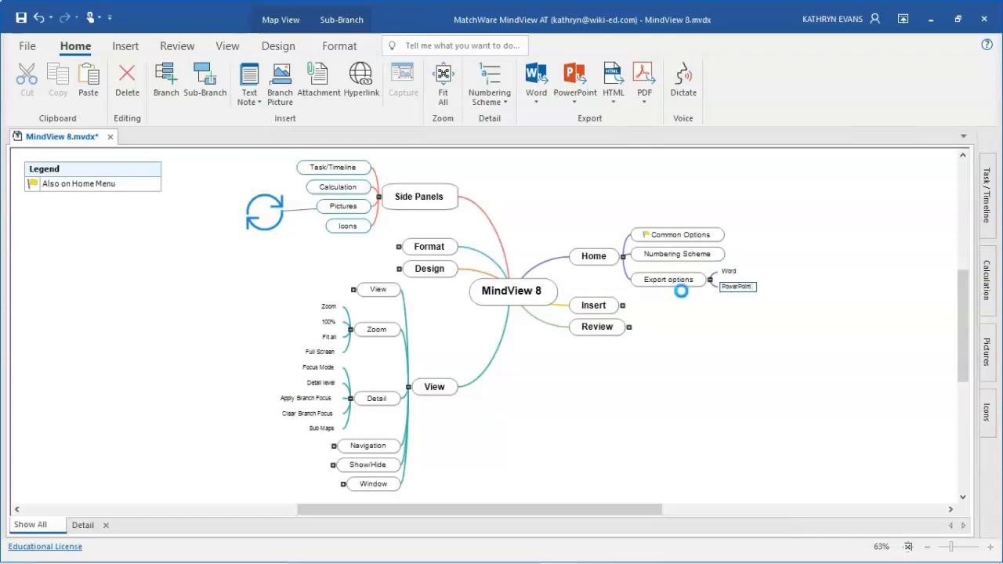
key("Return")
Add sub-branches named "HTML" and "PDF" under Export options and save the mind map.
key("Return")
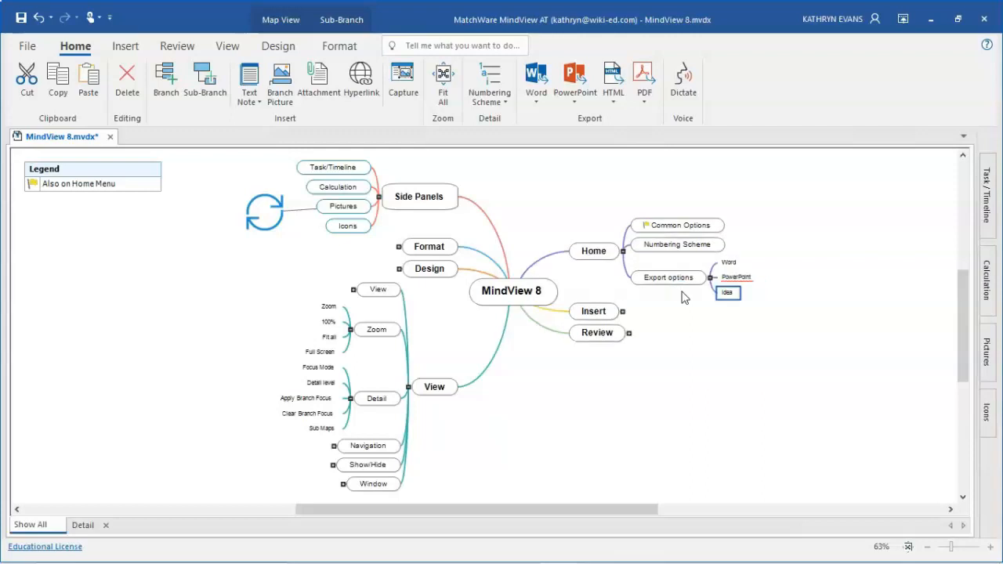
type("HT")
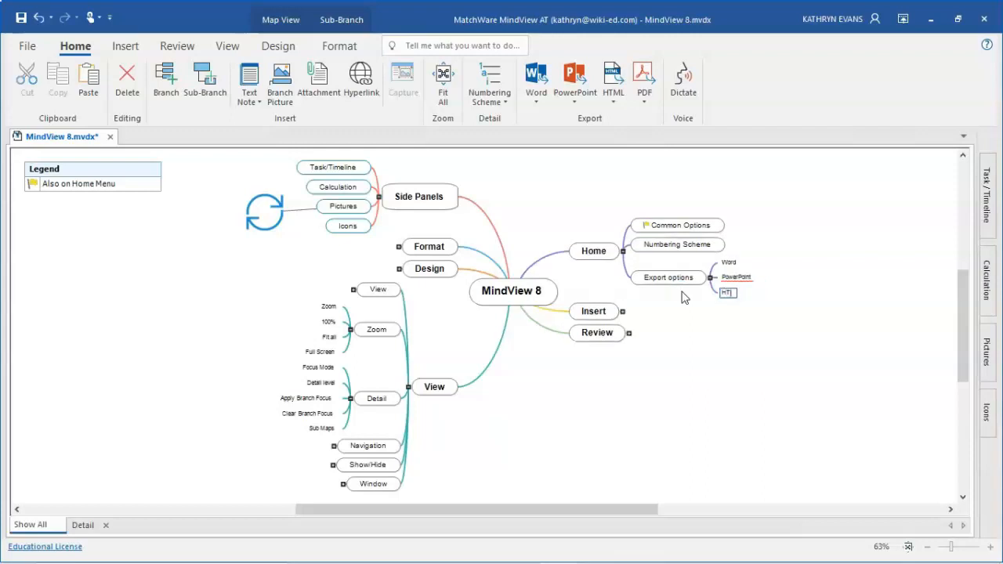
type("ML")
key("Return")
key("Return")
type("PDF")
left_click(725, 252)
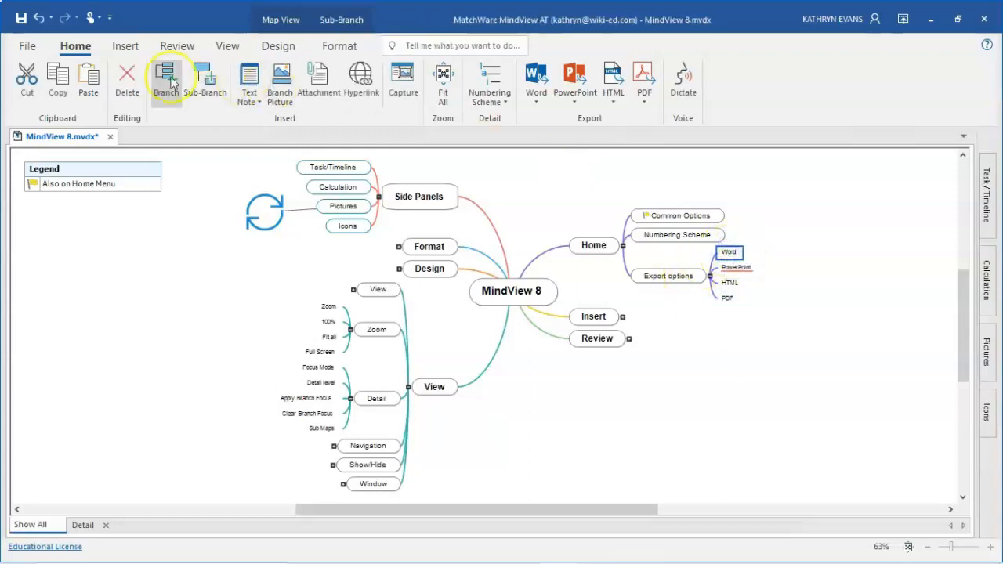
left_click(21, 19)
Start a custom Word export of the map and choose the Bold template.
left_click(535, 92)
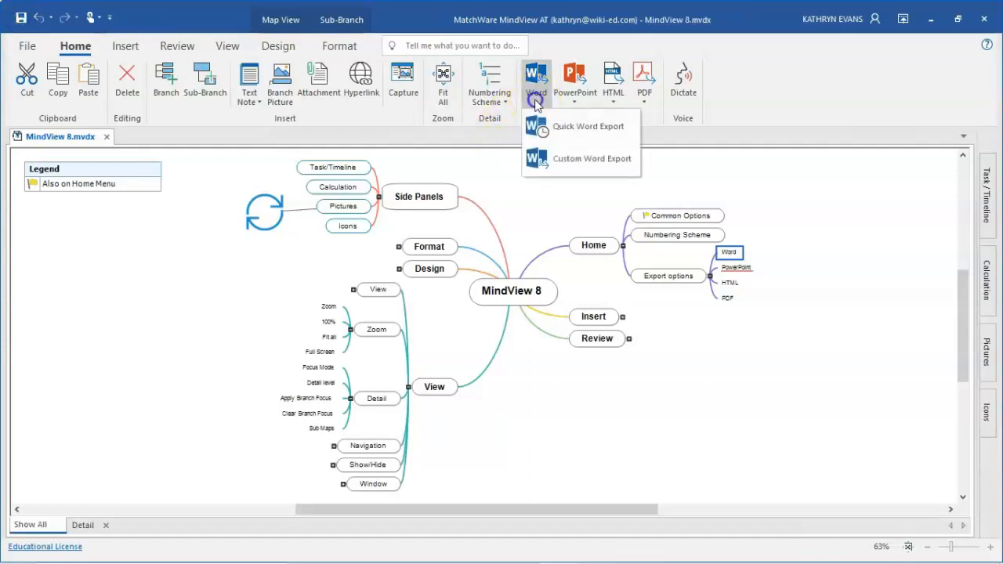
left_click(555, 159)
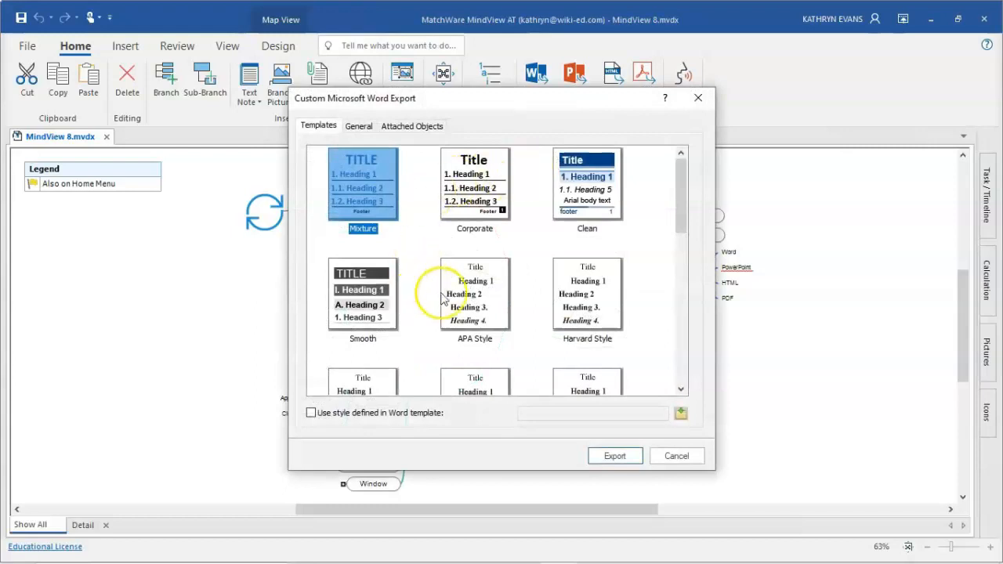
scroll(463, 295, "down", 2)
scroll(463, 295, "down", 5)
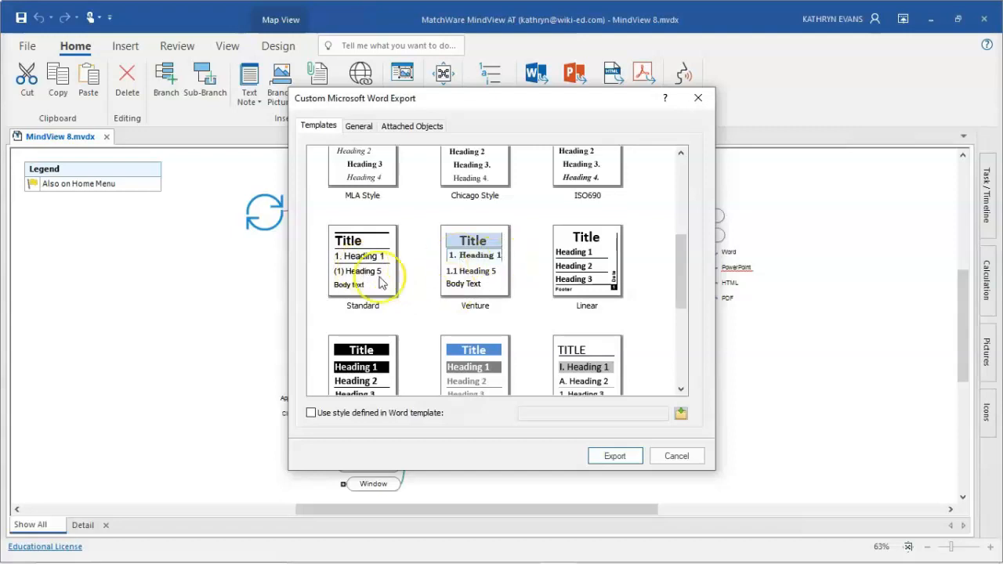
scroll(373, 329, "down", 1)
left_click(360, 337)
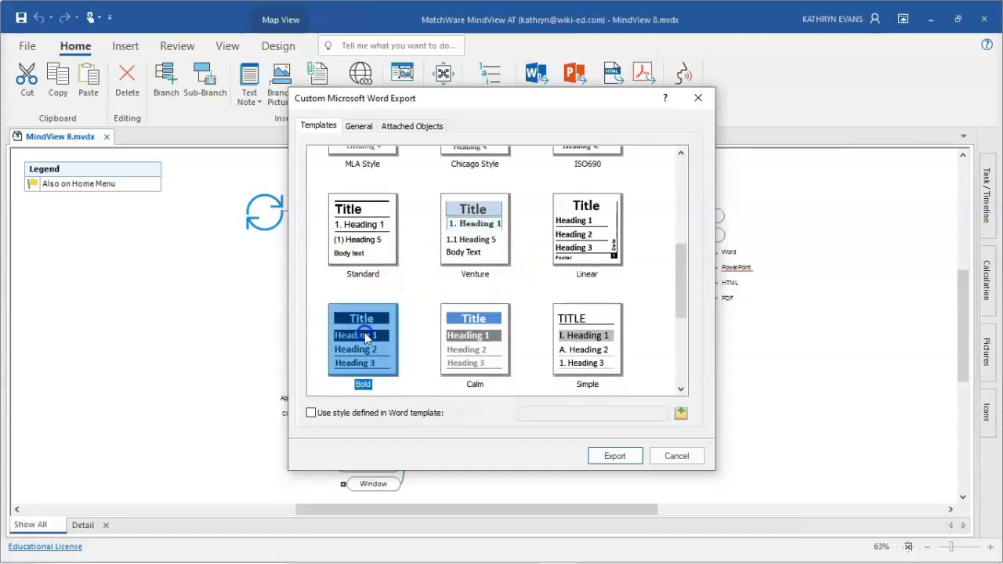
In the general export settings, exclude the title page, branch connections and icons, and limit the table of contents to Branch level 2.
left_click(360, 127)
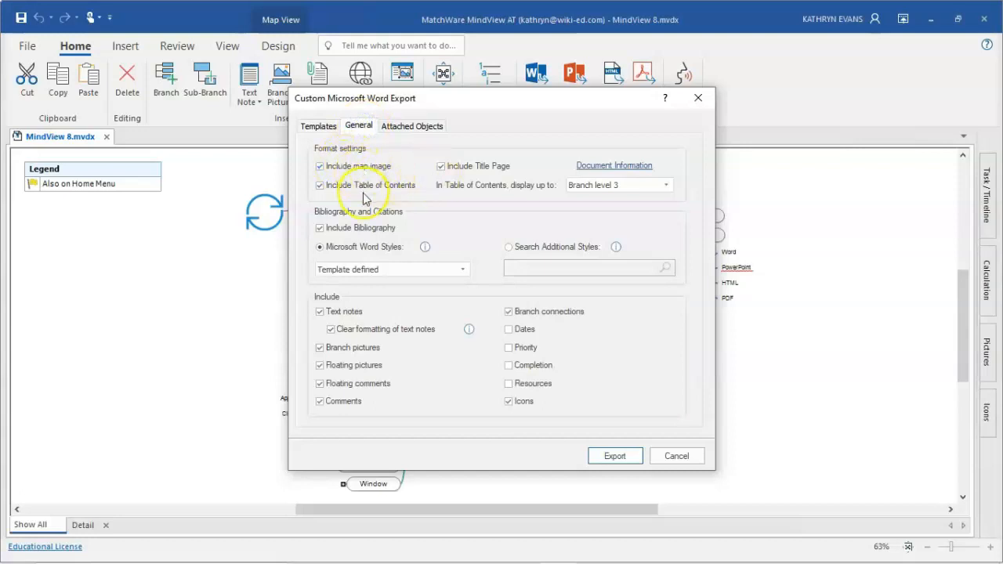
left_click(448, 171)
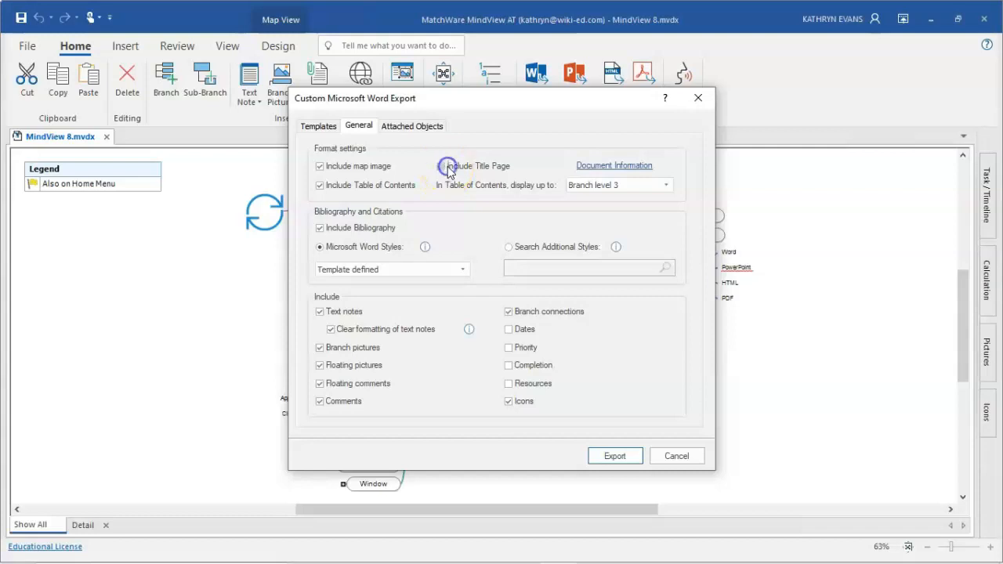
left_click(647, 188)
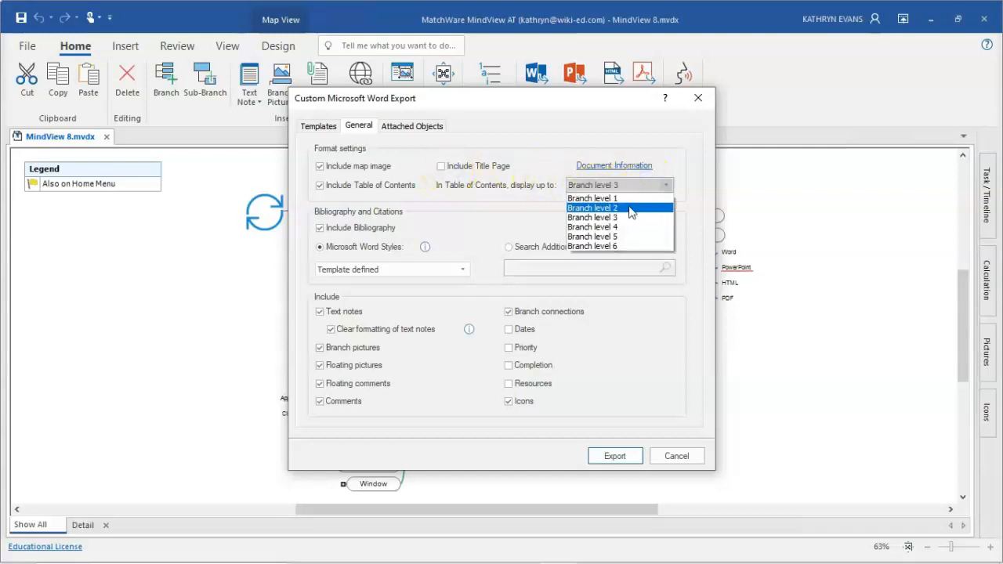
left_click(632, 208)
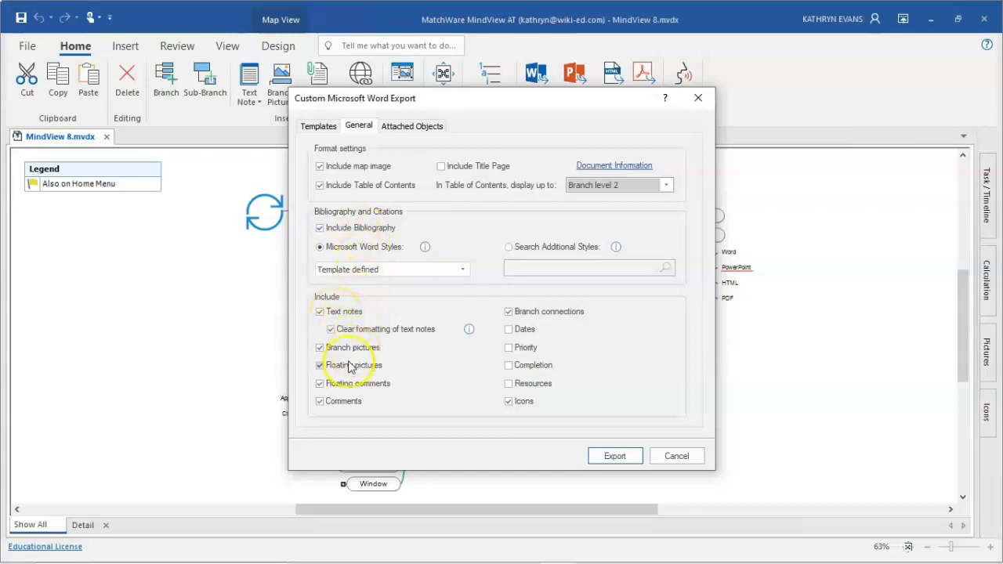
left_click(537, 317)
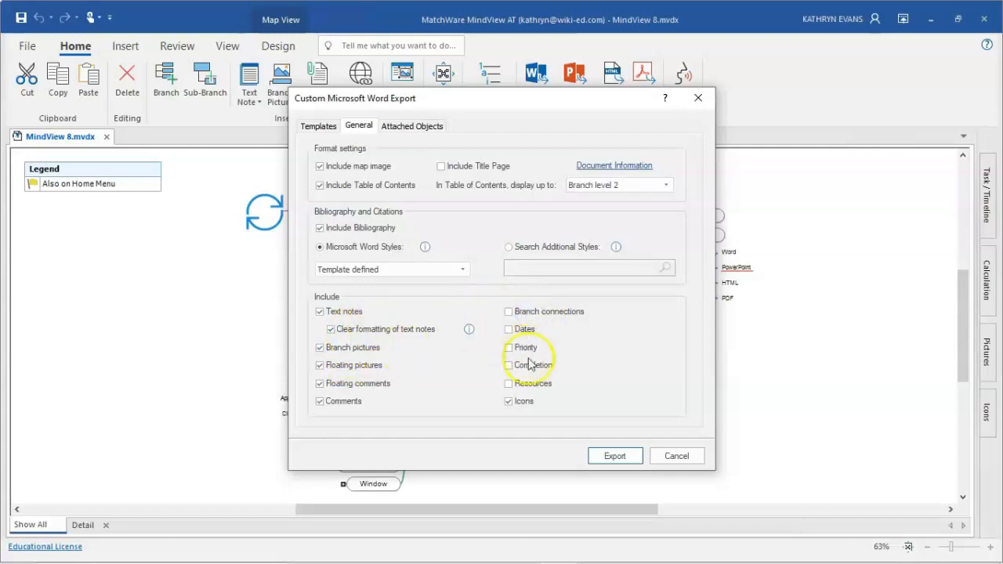
left_click(523, 410)
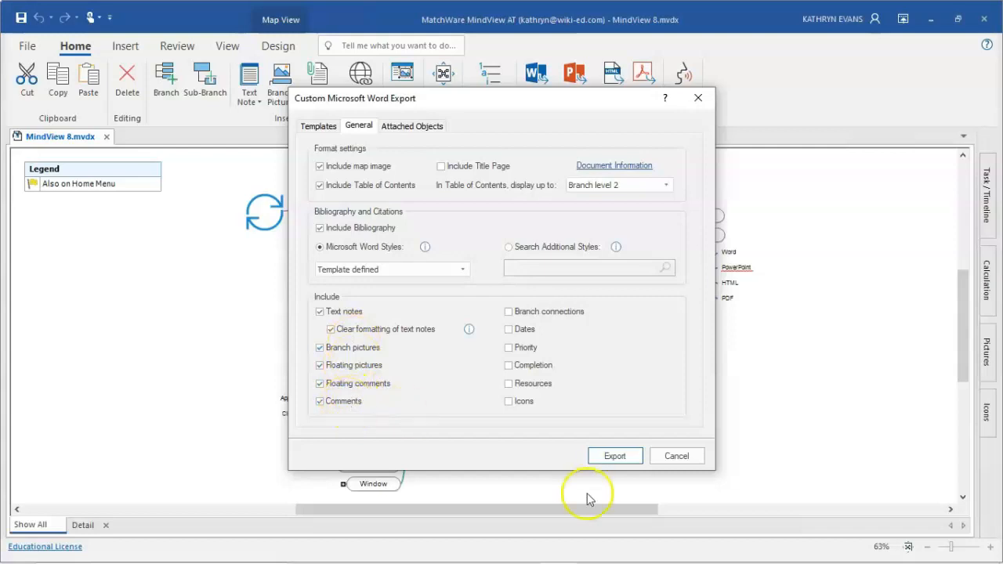
Review the attached-object export settings and export the map as the Word document "MindView 8" in Documents.
left_click(399, 127)
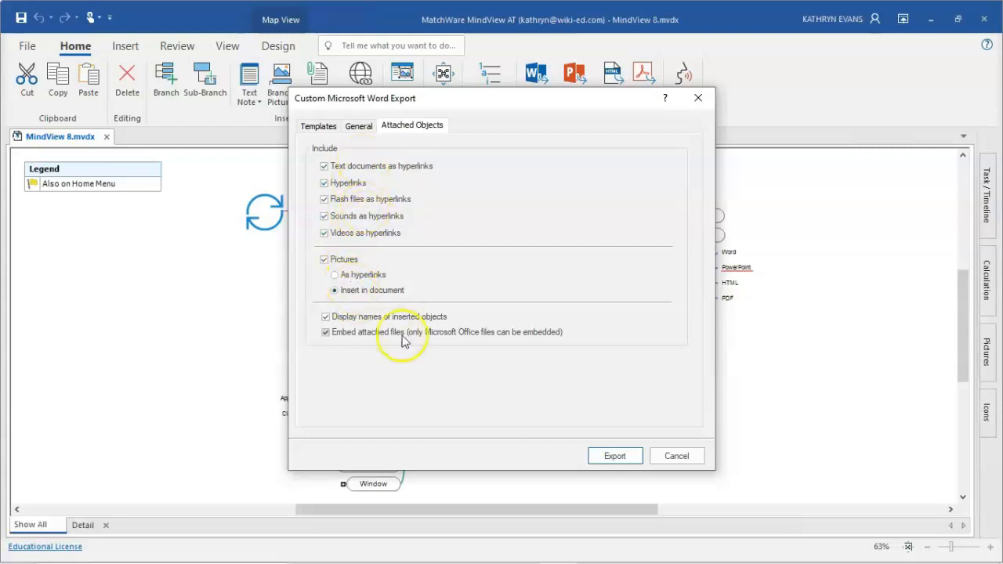
left_click(618, 456)
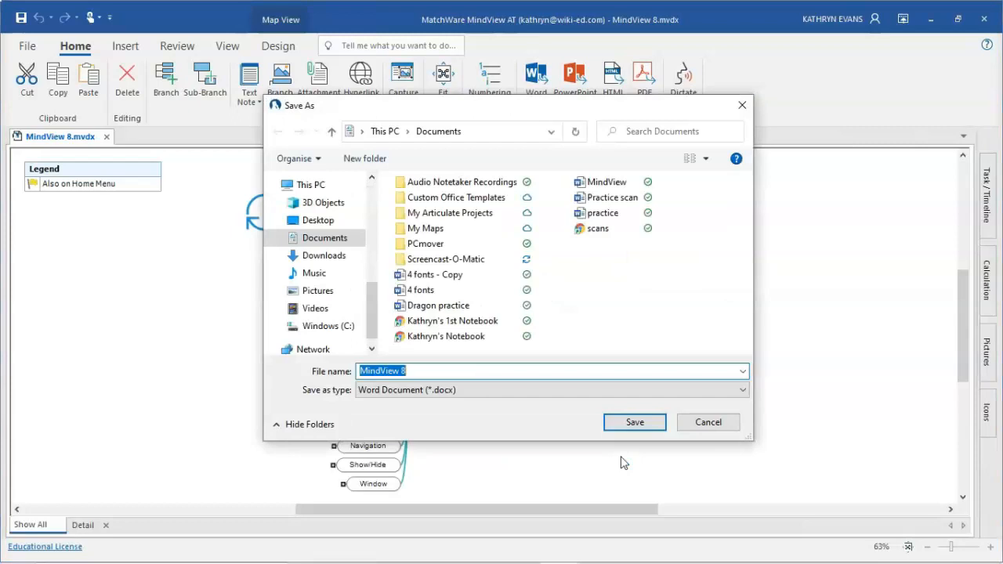
left_click(632, 423)
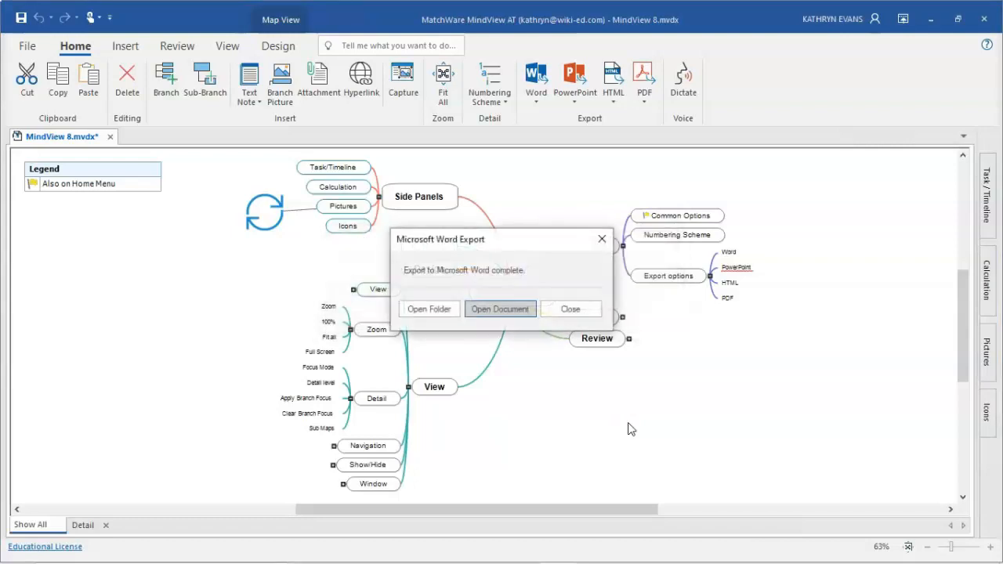
Open the exported document in Word and update its fields, refreshing only the page numbers in the table of contents.
left_click(514, 312)
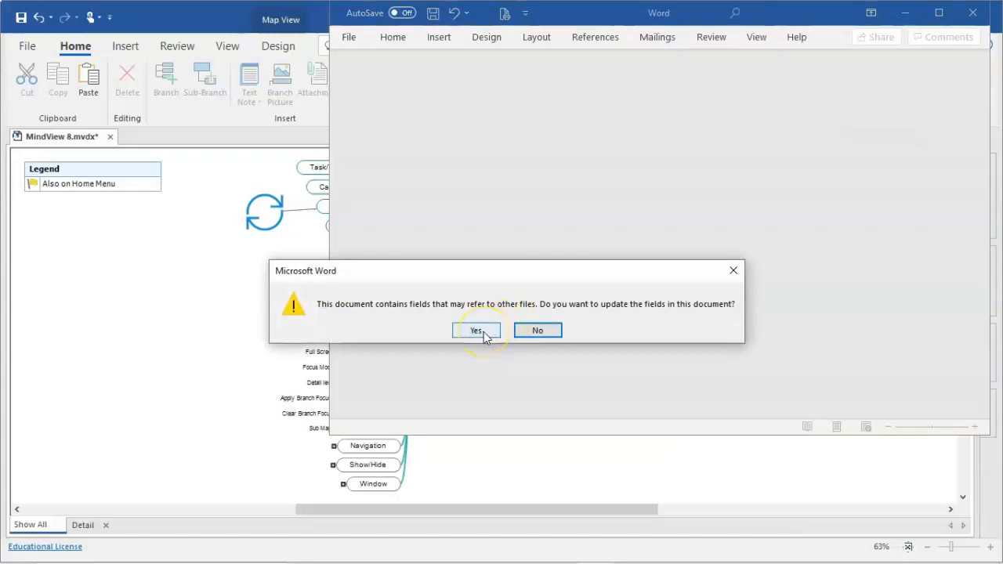
left_click(483, 332)
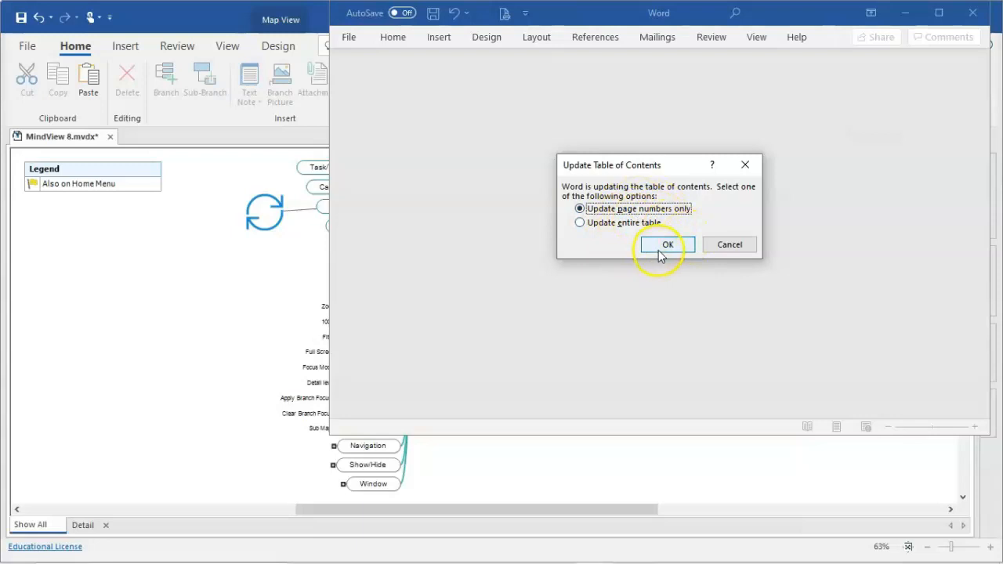
left_click(658, 249)
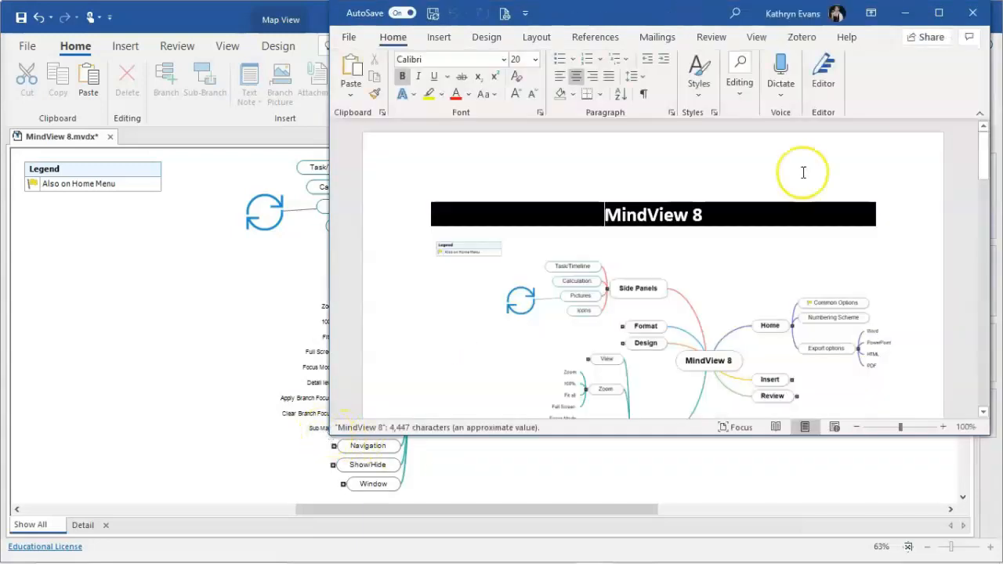
Maximize the exported Word document and examine its map image and table of contents.
left_click(939, 14)
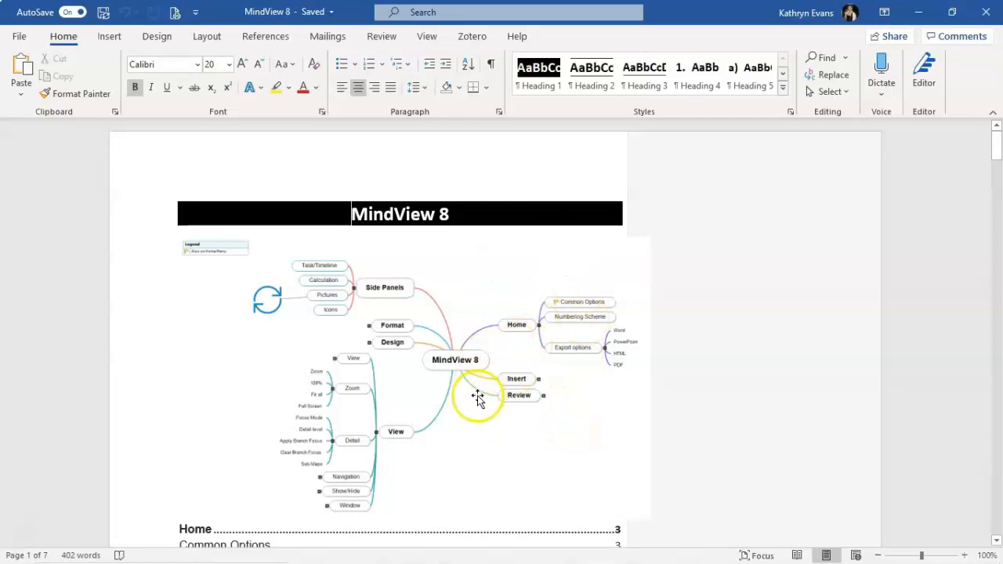
scroll(478, 397, "down", 4)
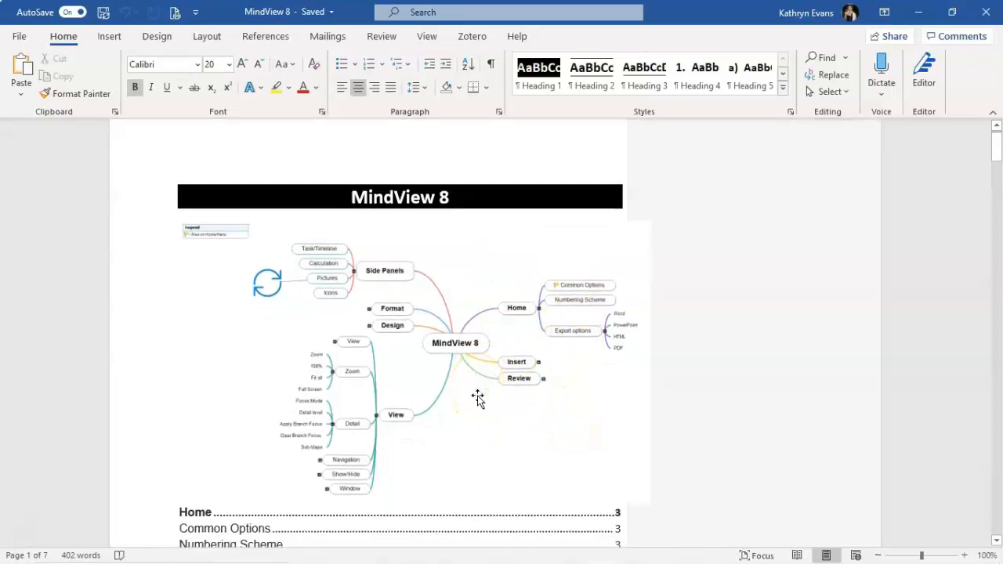
scroll(478, 396, "down", 1)
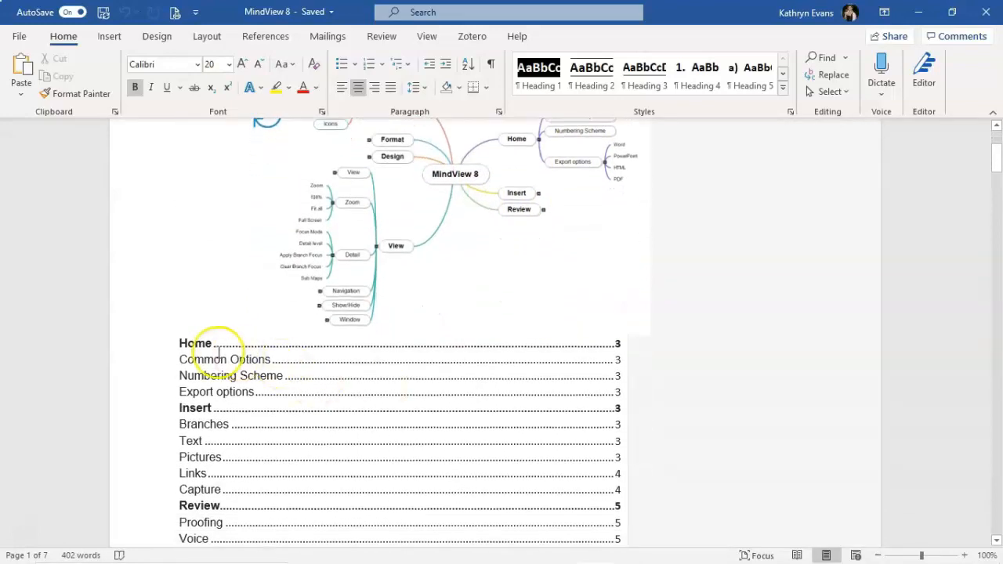
scroll(215, 408, "down", 2)
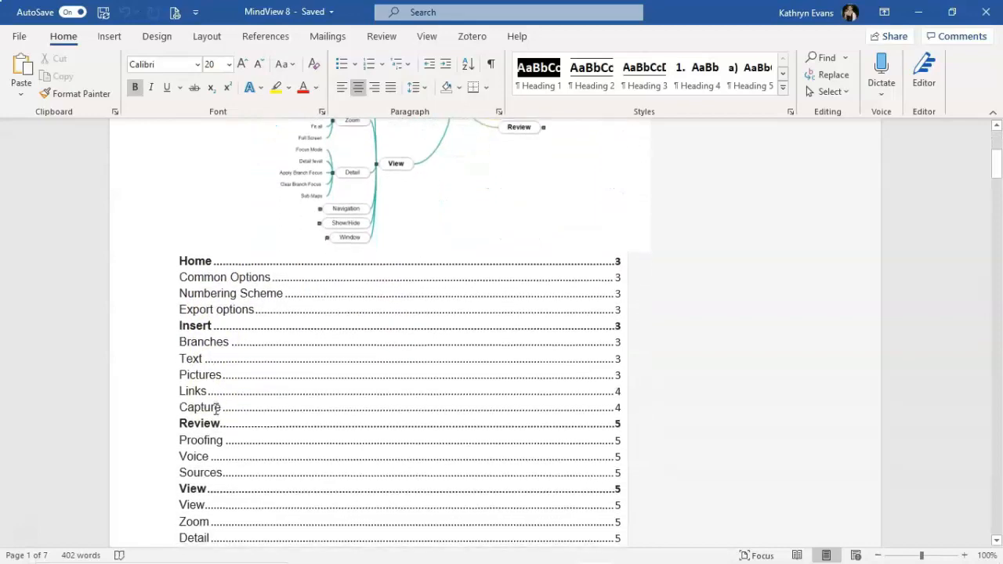
key("super+Tab")
left_click(205, 169)
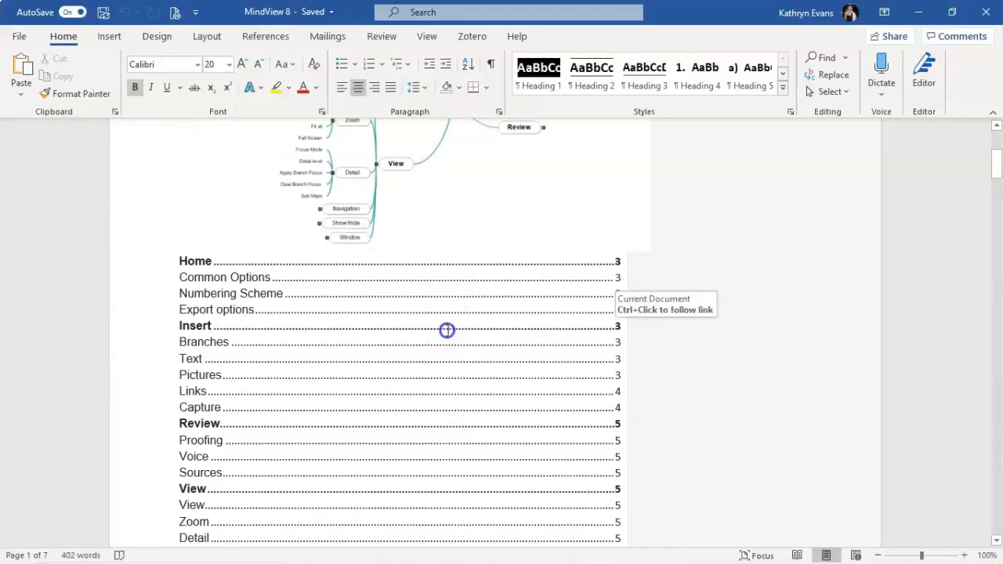
scroll(447, 329, "down", 3)
scroll(447, 330, "down", 15)
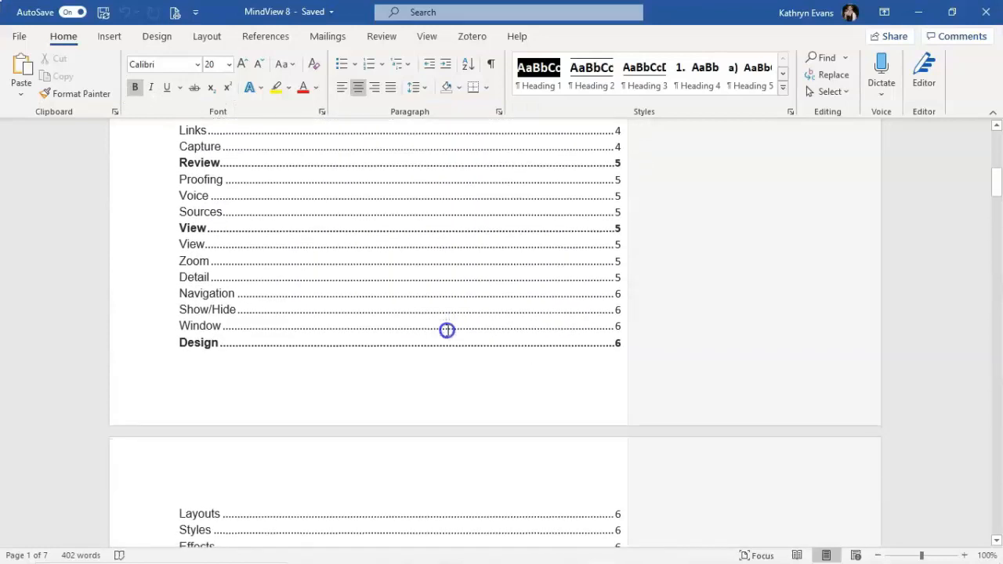
scroll(446, 330, "down", 10)
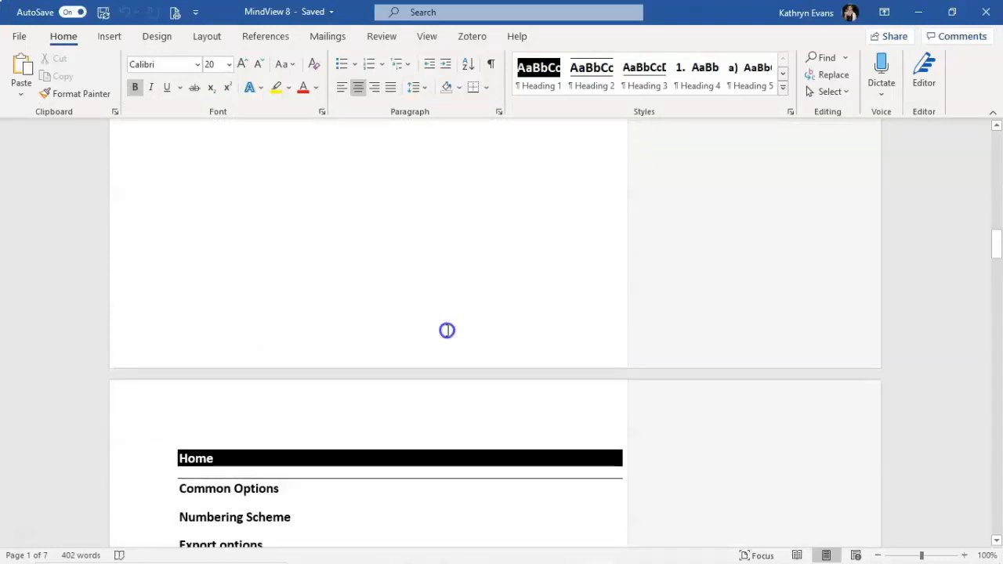
Examine how the Home and Insert sections were exported, including branch headings, text notes, comments and the floating picture.
left_click(220, 252)
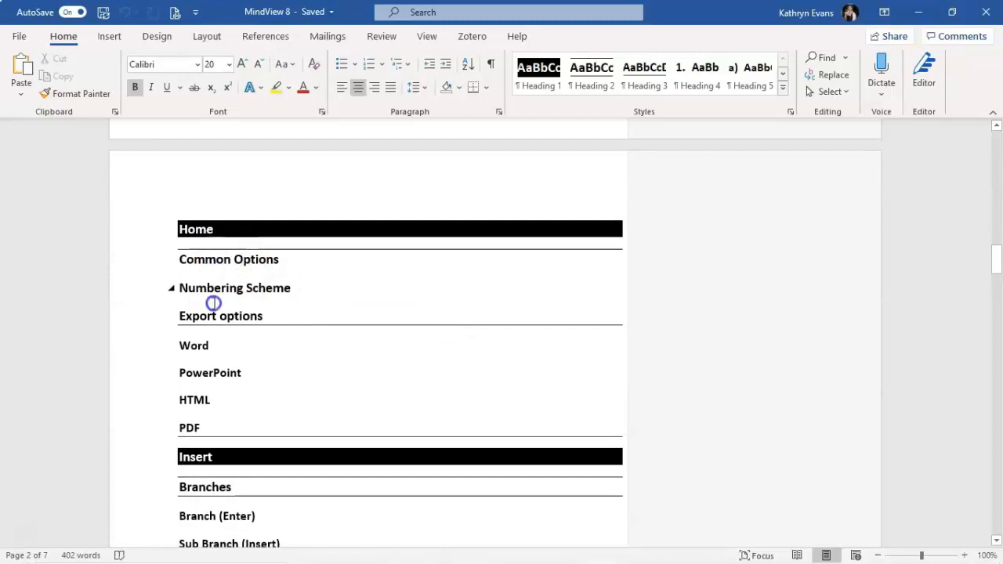
scroll(211, 379, "down", 3)
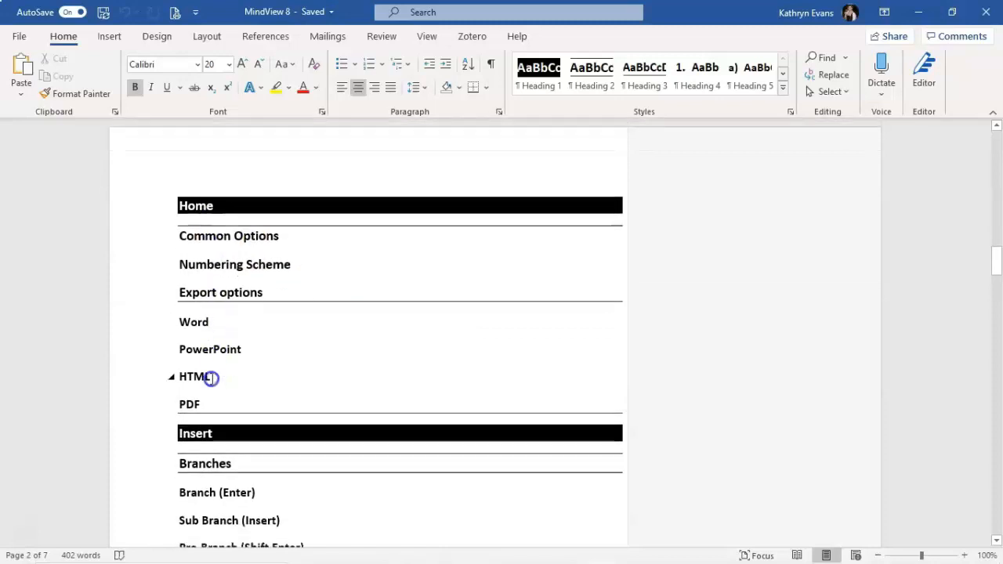
left_click(235, 285)
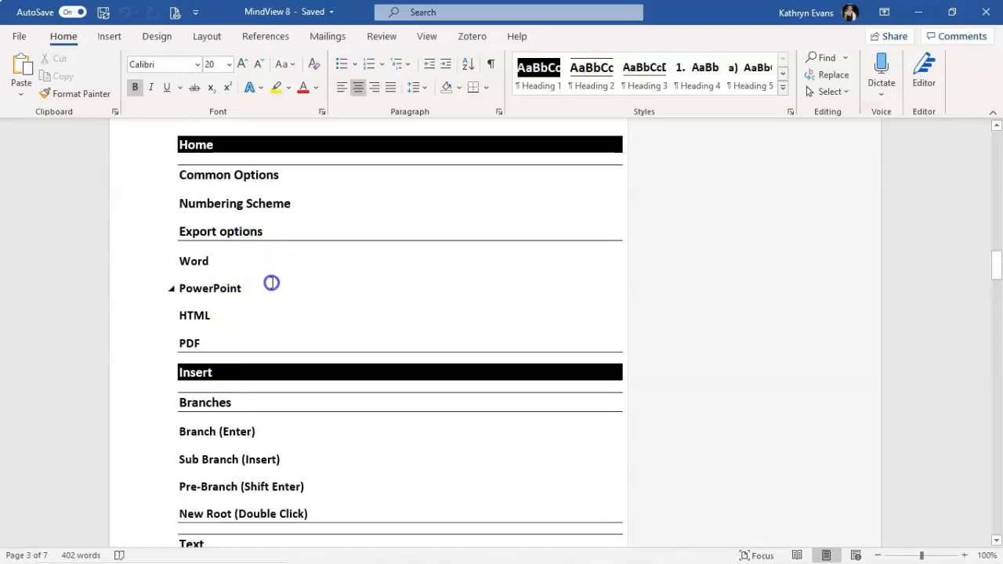
left_click(269, 242)
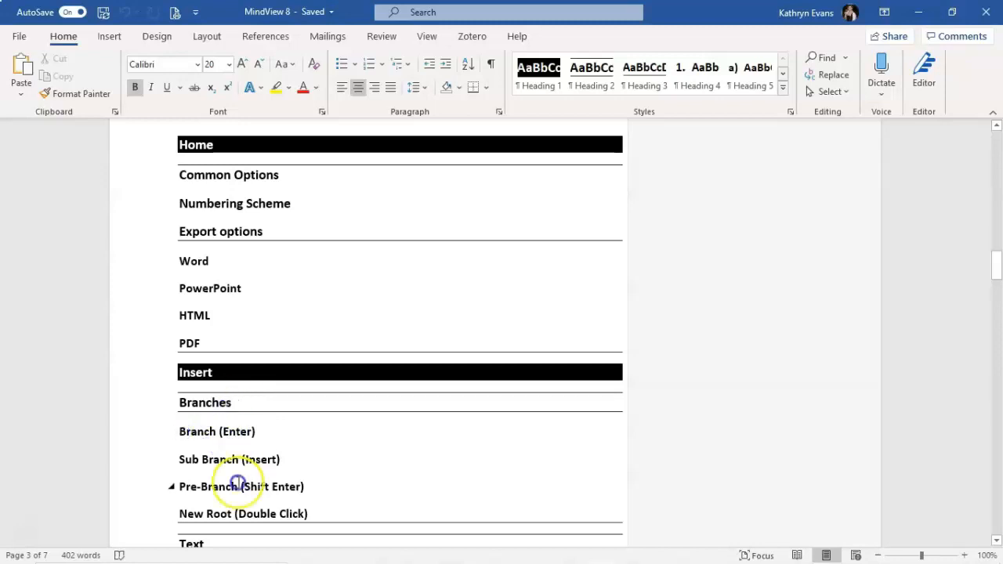
scroll(318, 477, "down", 3)
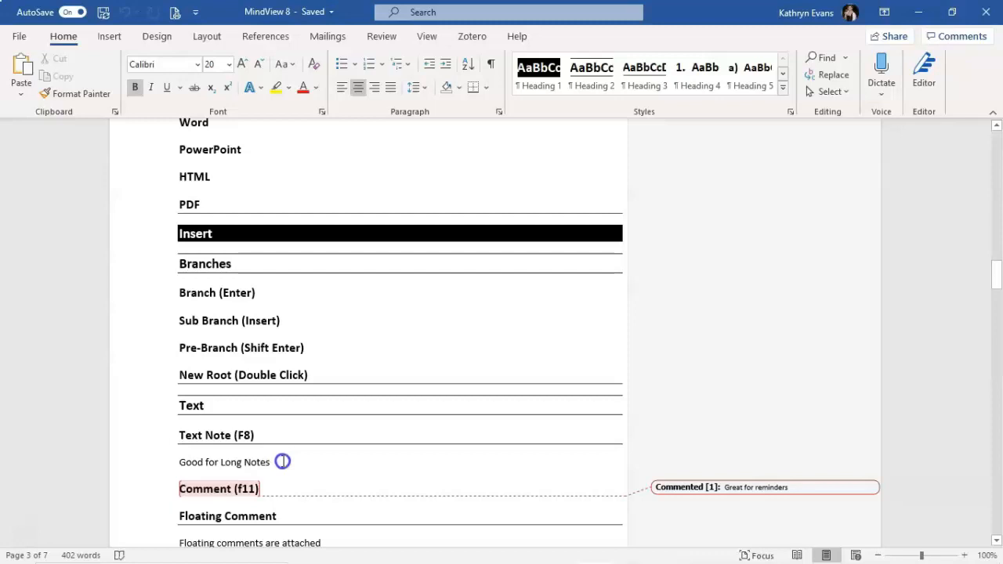
left_click(734, 483)
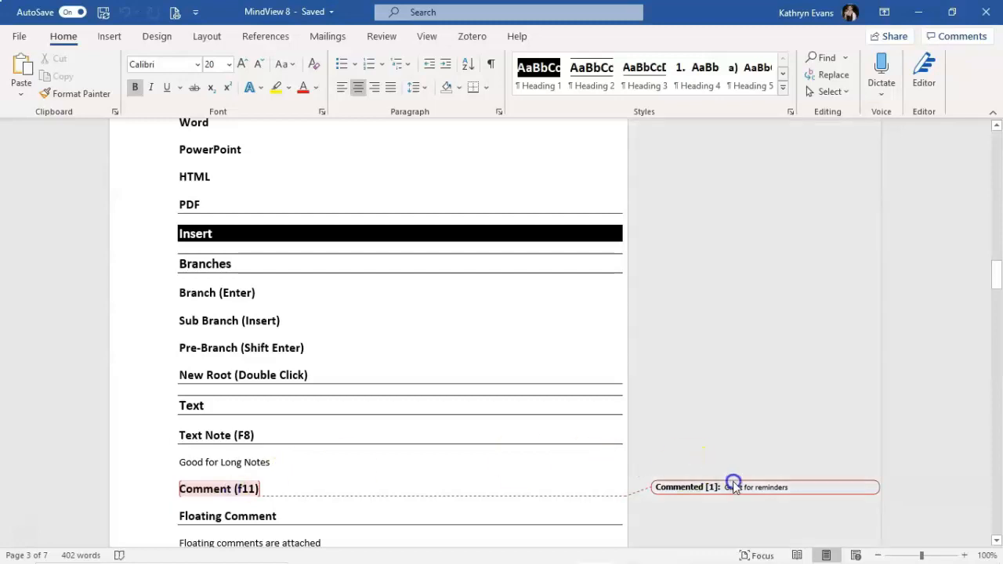
left_click(463, 467)
scroll(400, 494, "down", 3)
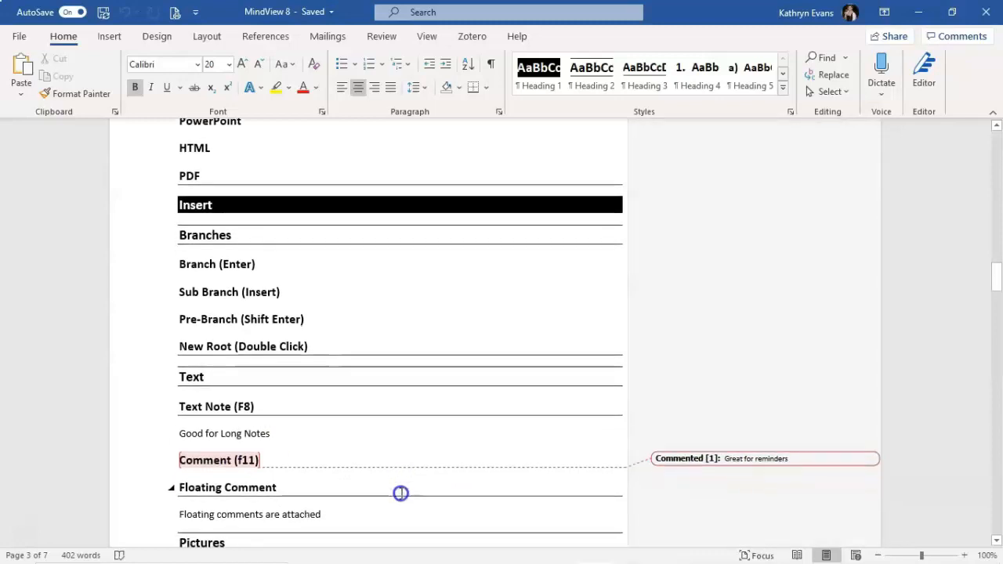
scroll(401, 493, "down", 1)
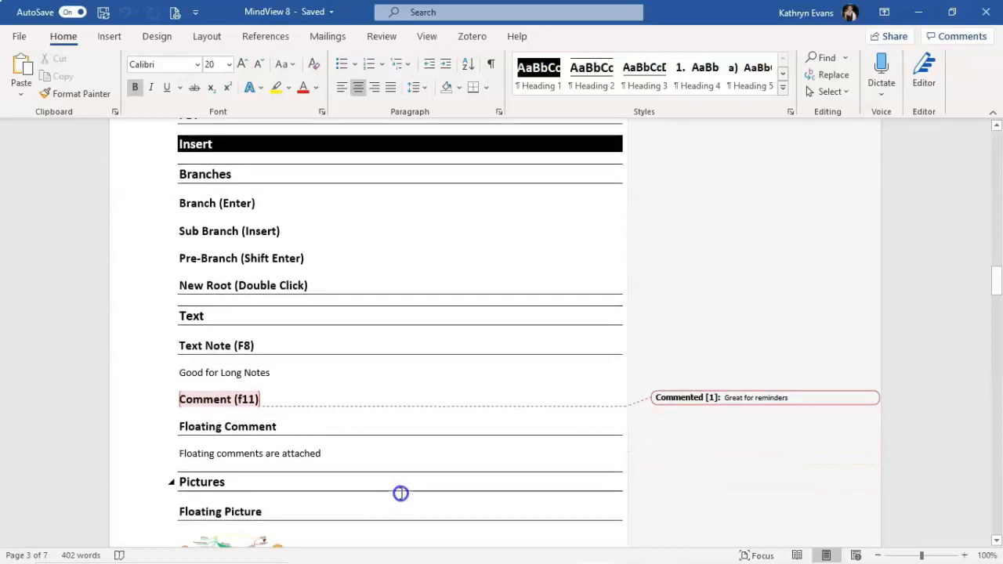
scroll(290, 485, "down", 6)
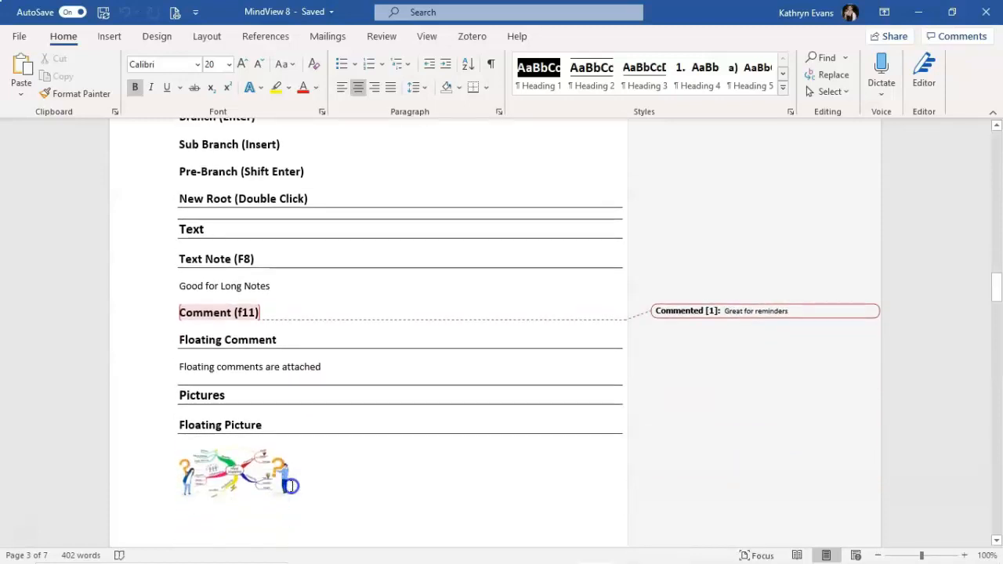
Examine the exported links, citations, captured items and remaining sections through to the bibliography at the document's end.
scroll(291, 486, "down", 2)
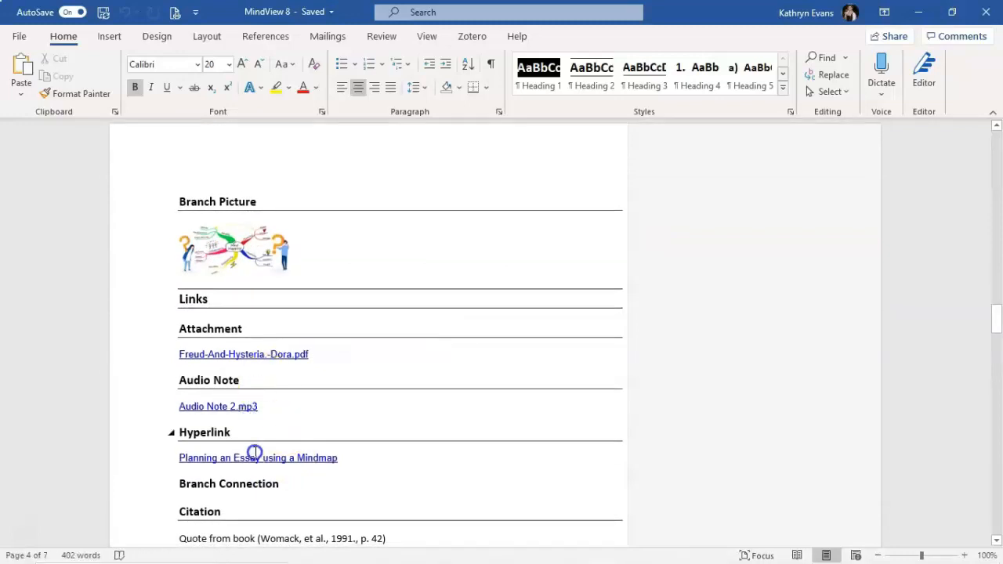
scroll(254, 452, "down", 1)
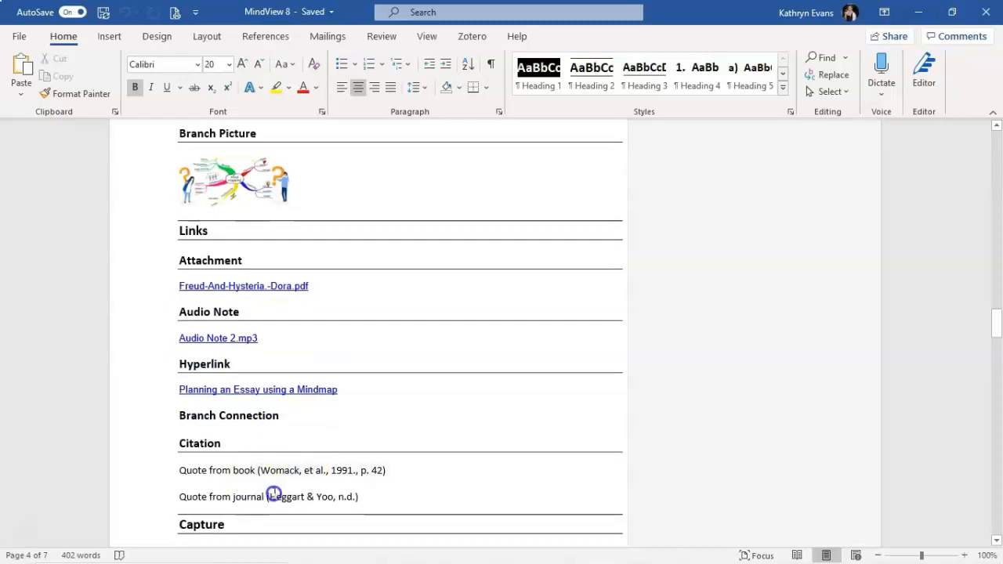
scroll(312, 501, "down", 2)
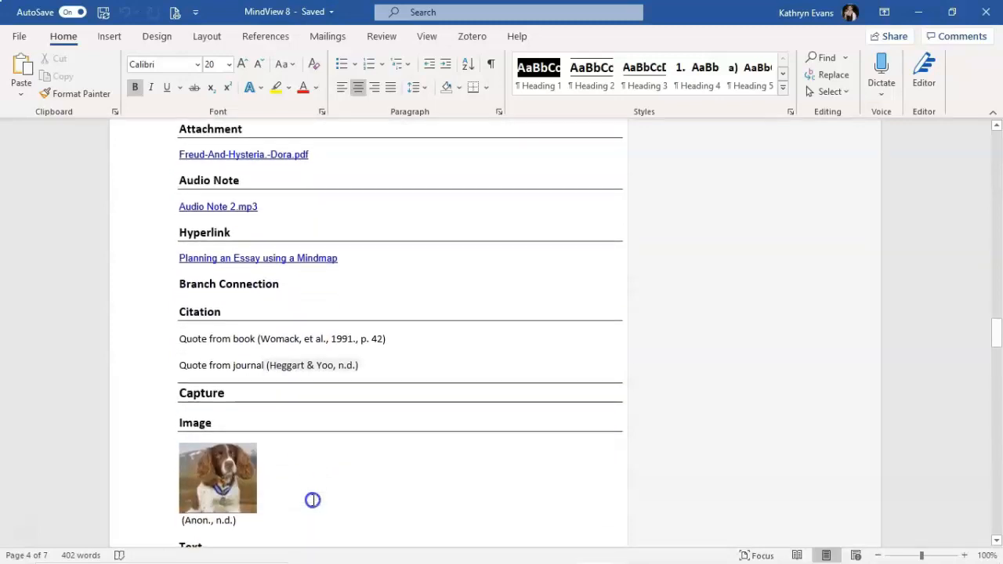
scroll(313, 499, "down", 2)
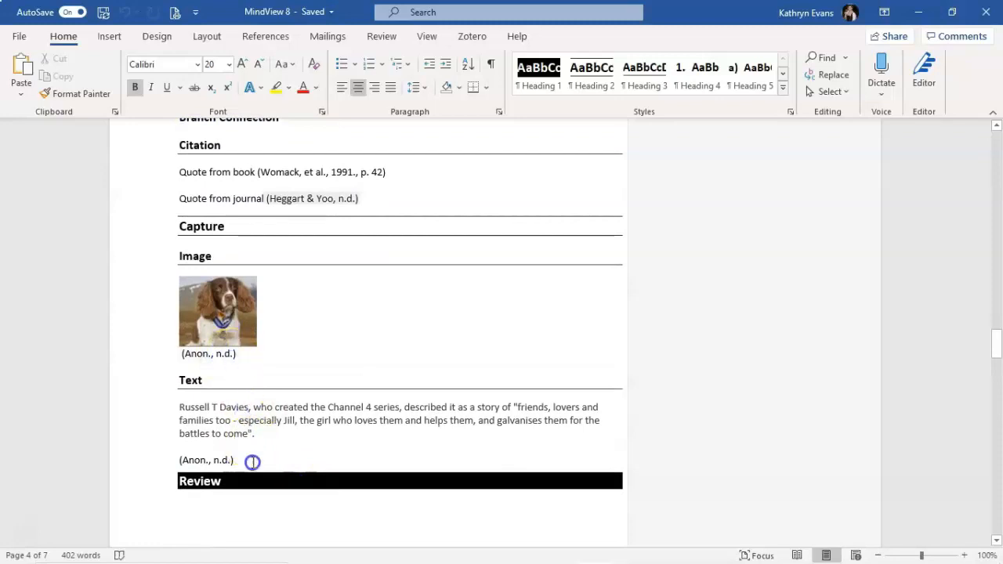
scroll(268, 448, "down", 9)
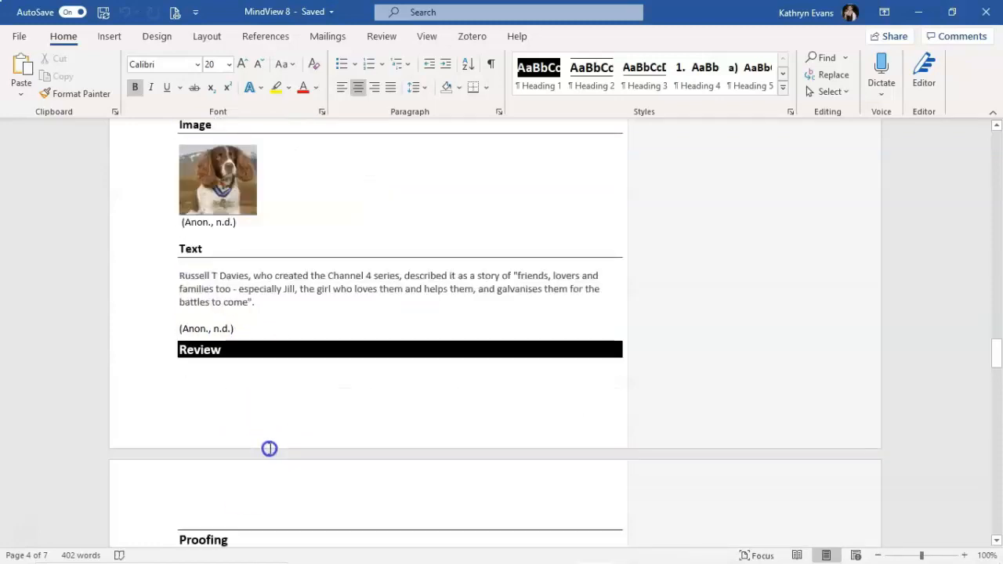
scroll(269, 448, "down", 9)
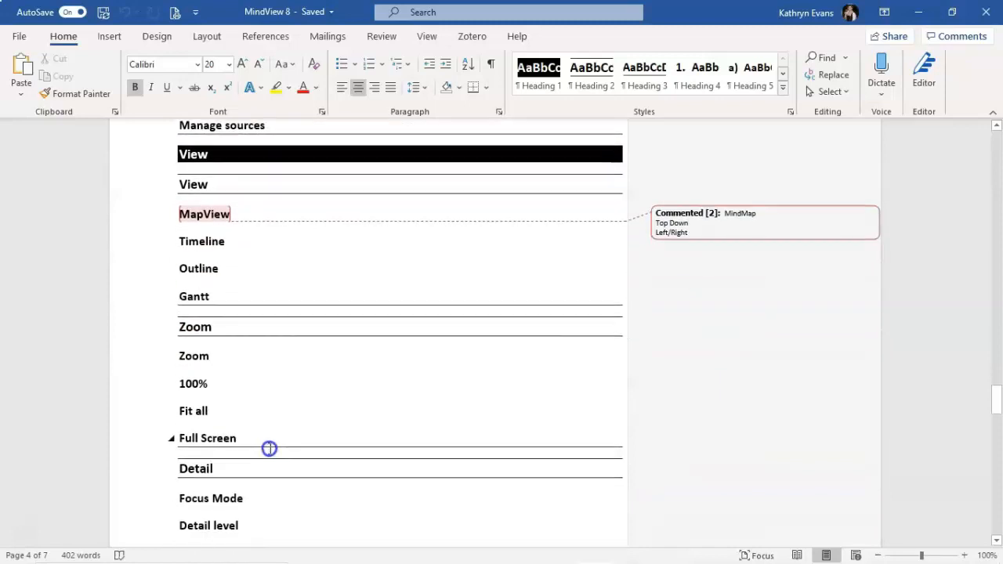
scroll(269, 448, "down", 10)
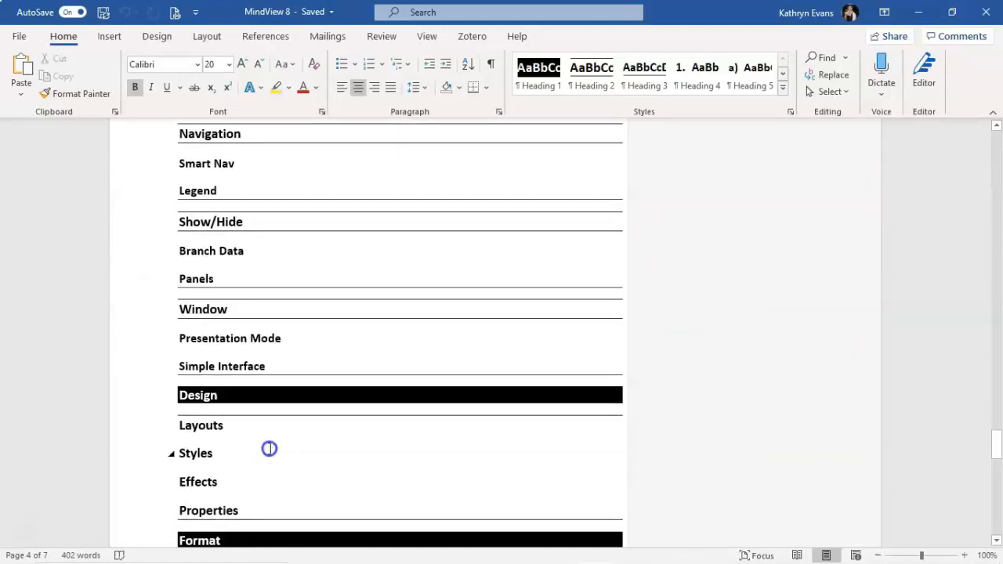
left_click(268, 448)
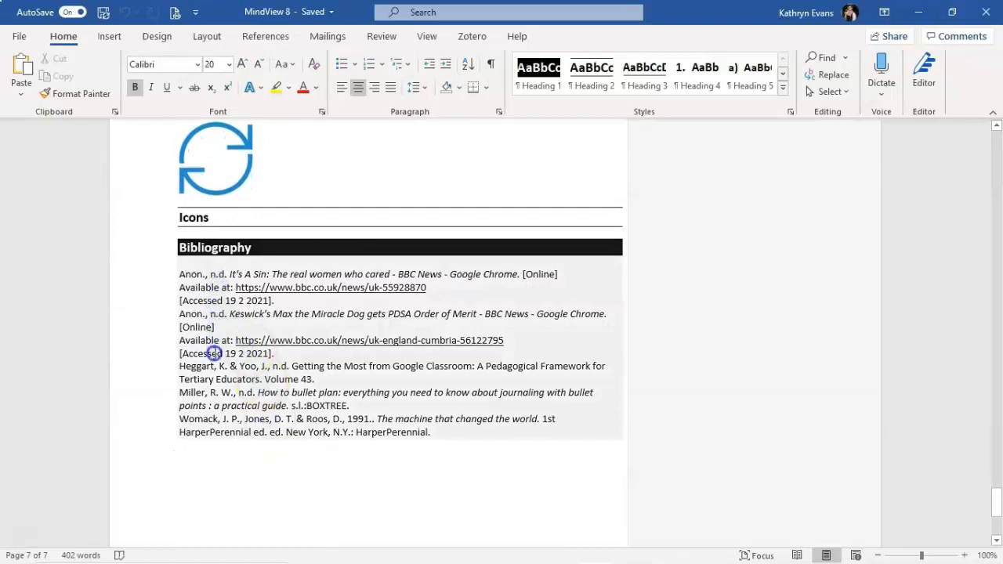
left_click(407, 483)
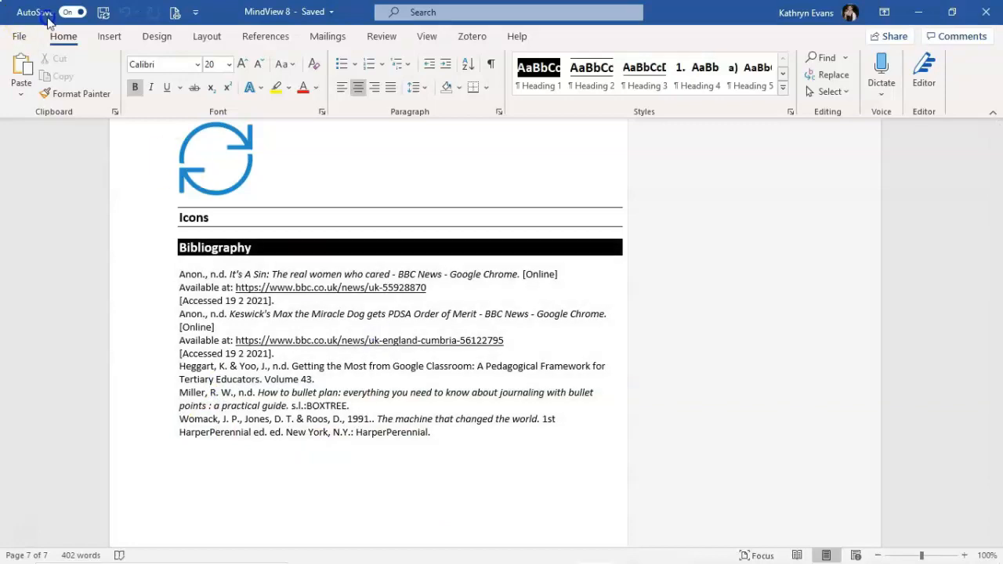
Close the Word document, start a custom PowerPoint export of the map in MindView and look through the available templates.
left_click(986, 15)
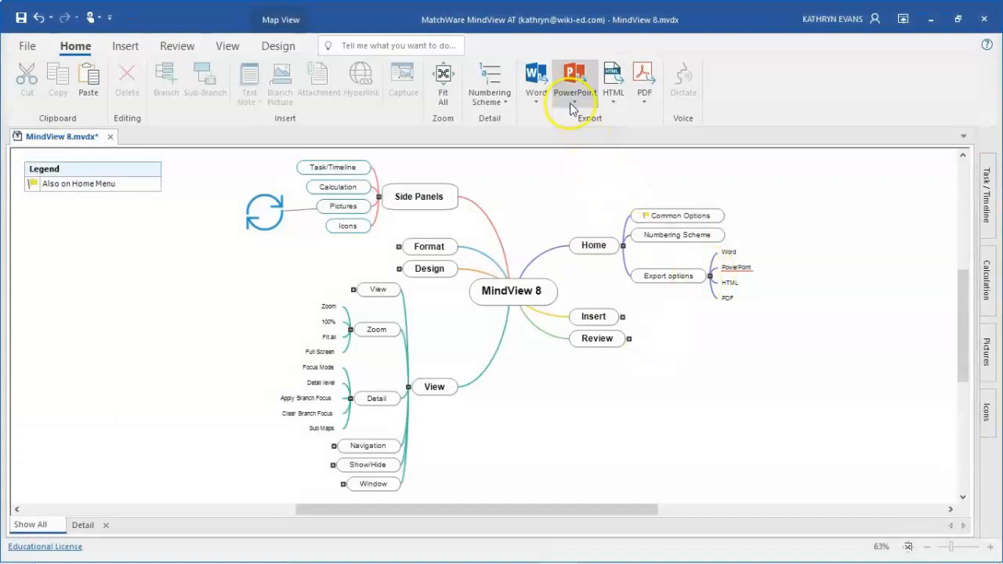
left_click(572, 108)
left_click(597, 163)
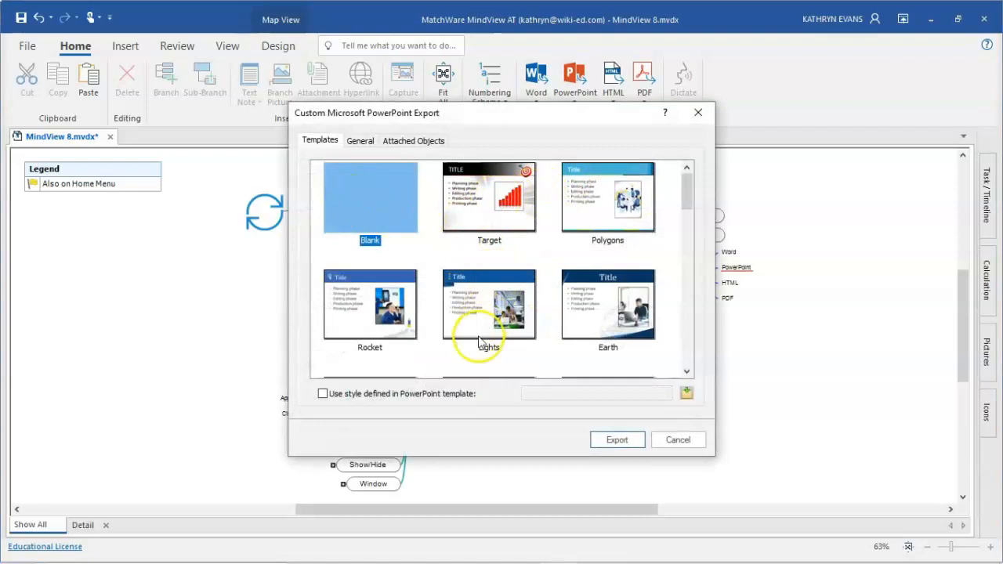
scroll(479, 346, "down", 10)
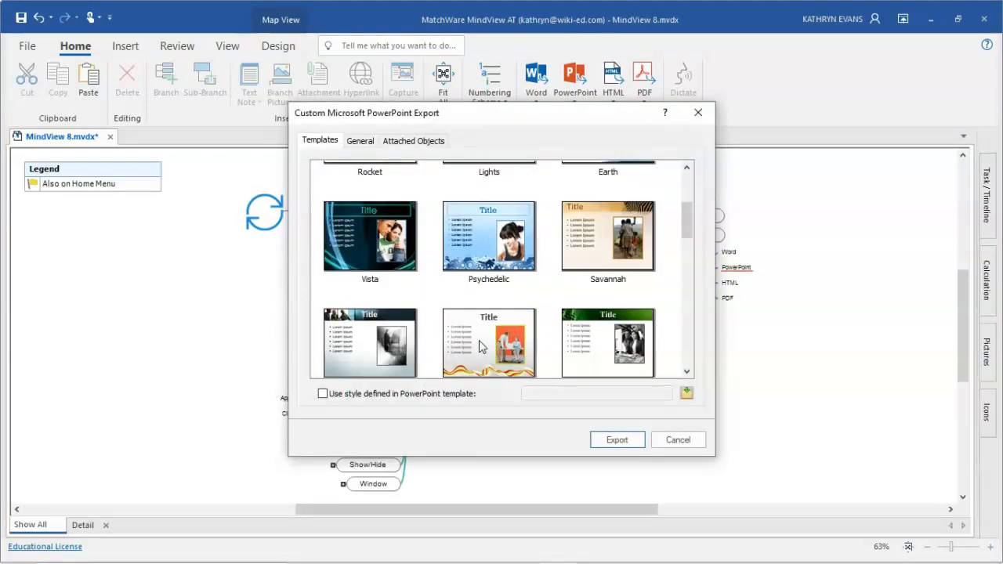
scroll(479, 340, "up", 10)
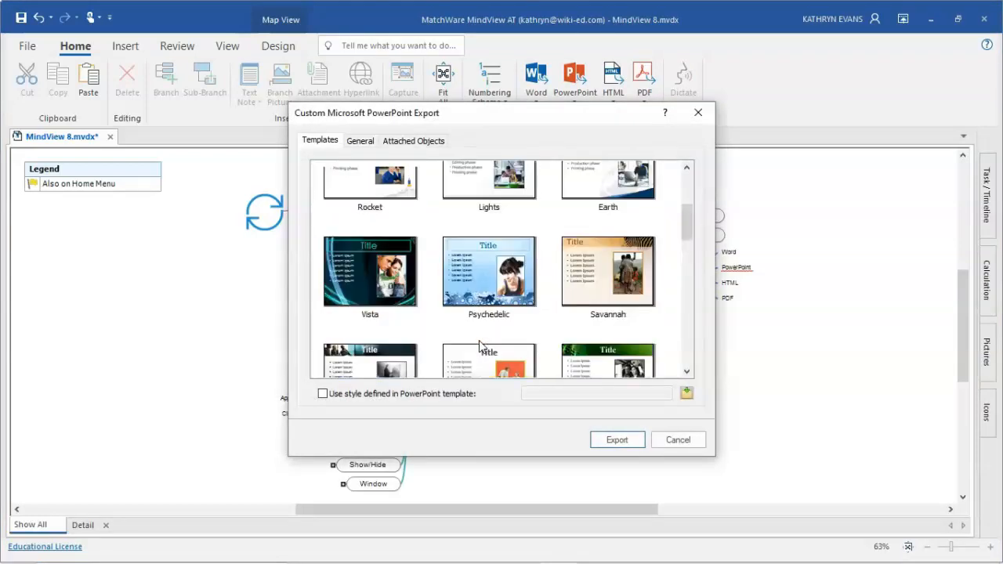
In the general PowerPoint export settings, include the map image and exclude comments, branch connections as hyperlinks and empty sub-branches.
left_click(361, 141)
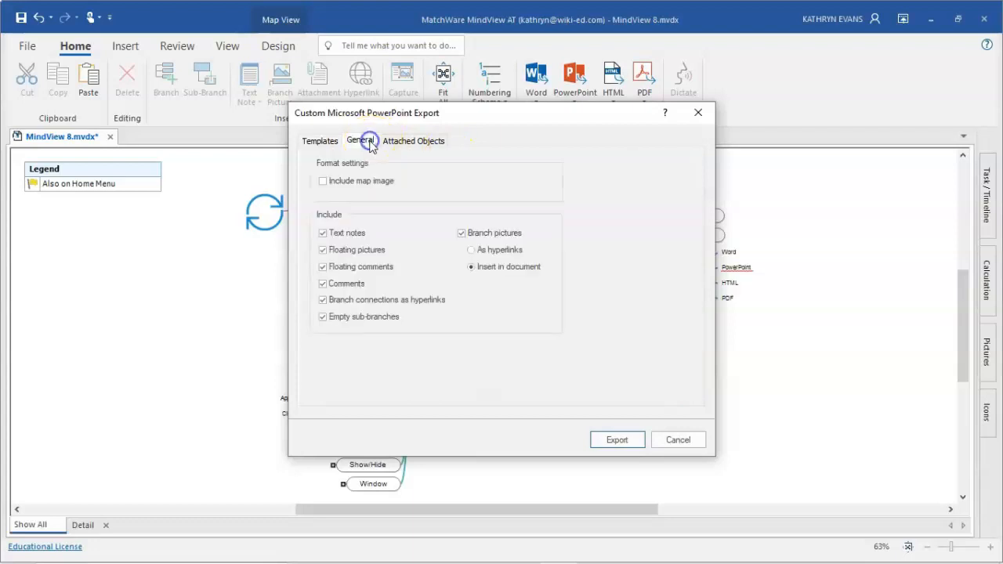
left_click(364, 184)
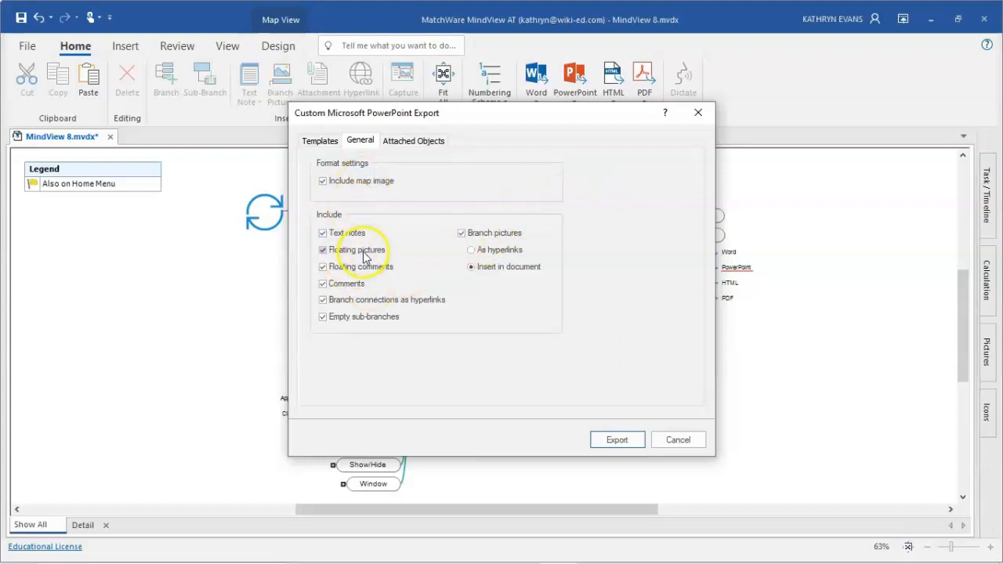
left_click(345, 287)
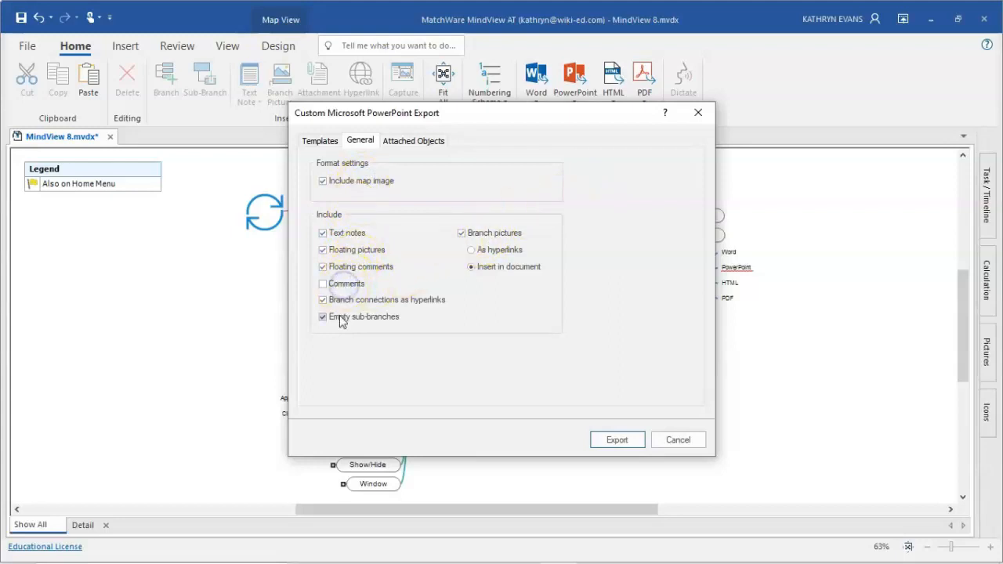
left_click(342, 303)
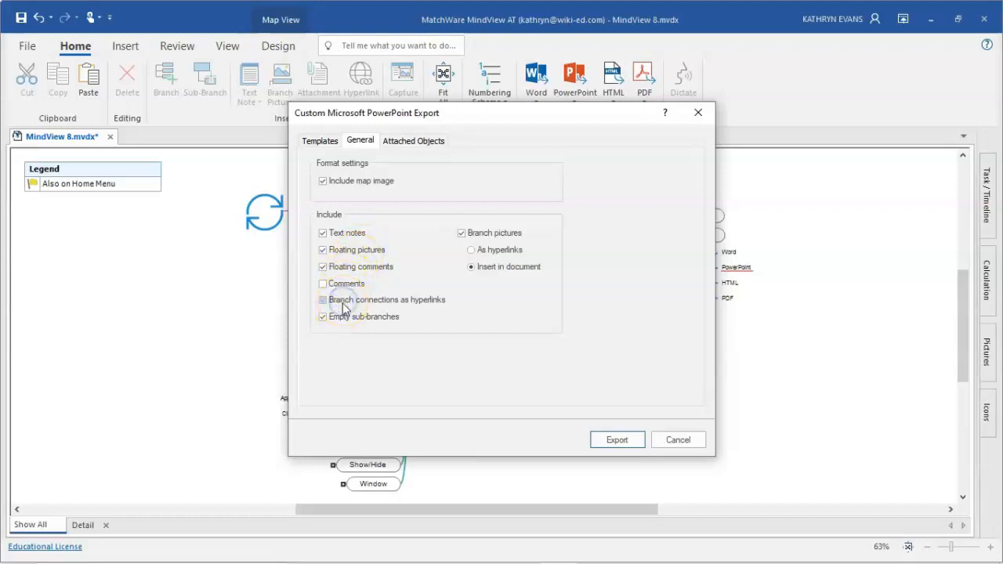
left_click(342, 318)
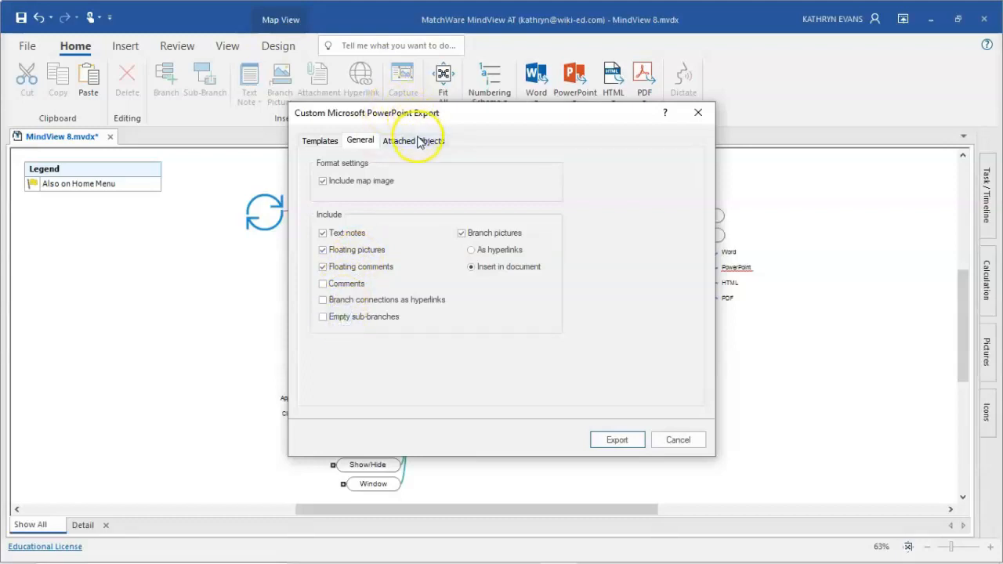
Check the attached-object settings, export the map to PowerPoint and open the exported presentation.
left_click(413, 141)
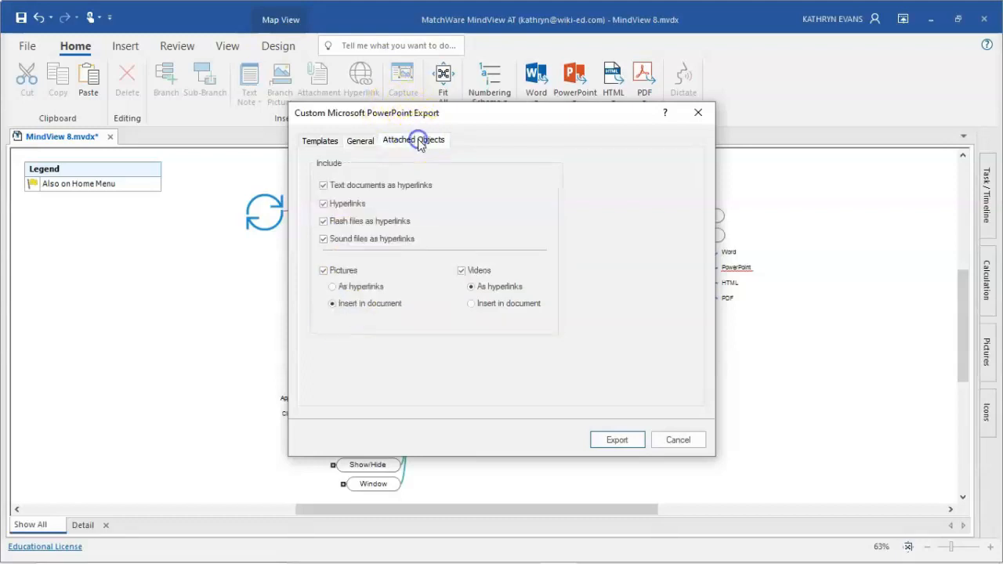
left_click(615, 441)
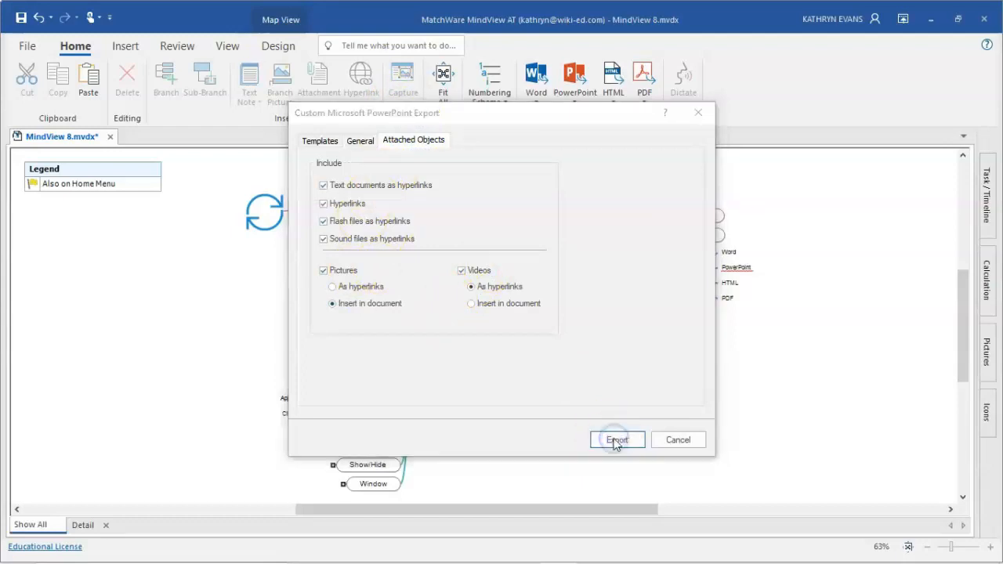
left_click(633, 423)
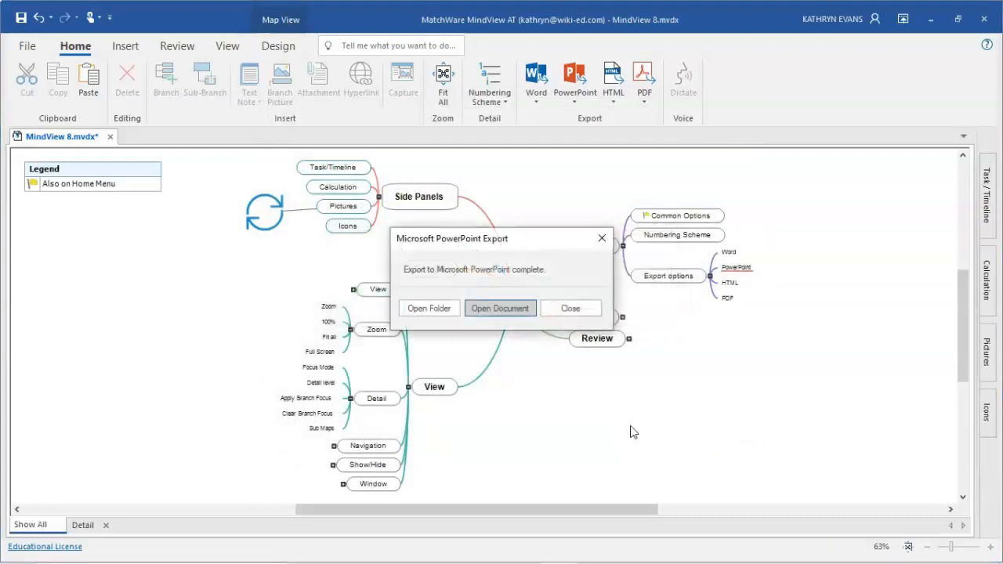
left_click(505, 311)
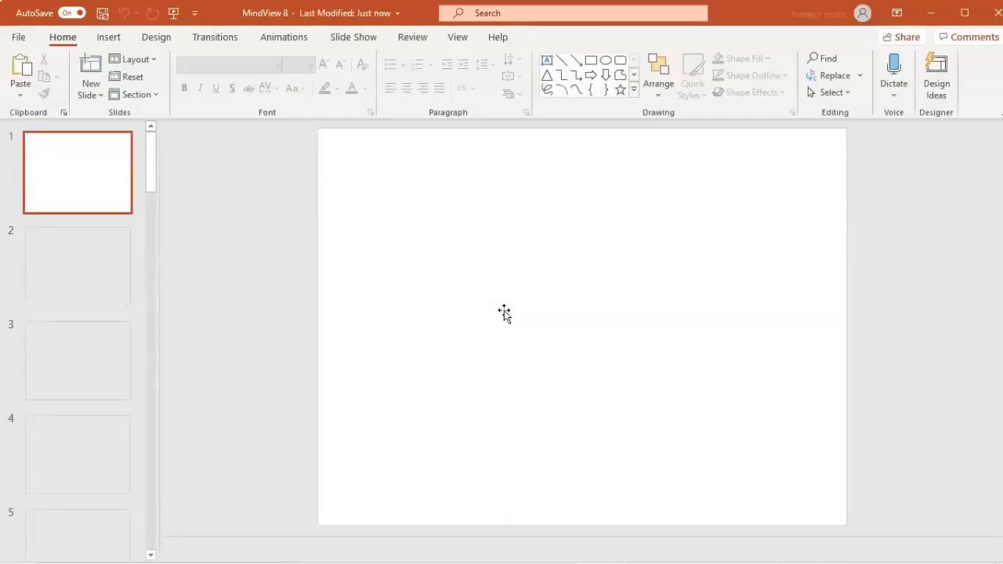
Examine the MindView 8 overview, Home and Export options slides in PowerPoint, and close the presentation.
left_click(100, 274)
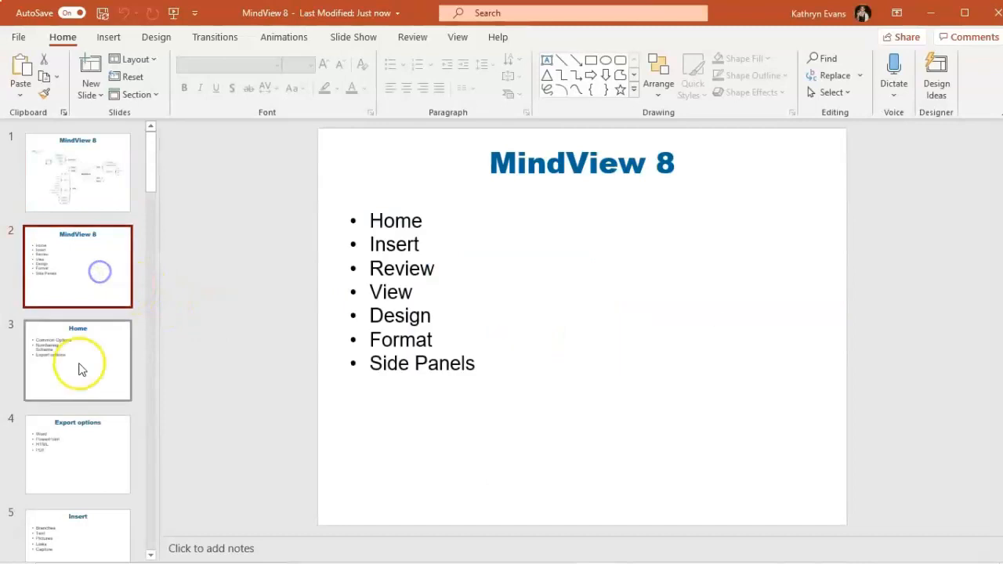
left_click(80, 359)
left_click(73, 450)
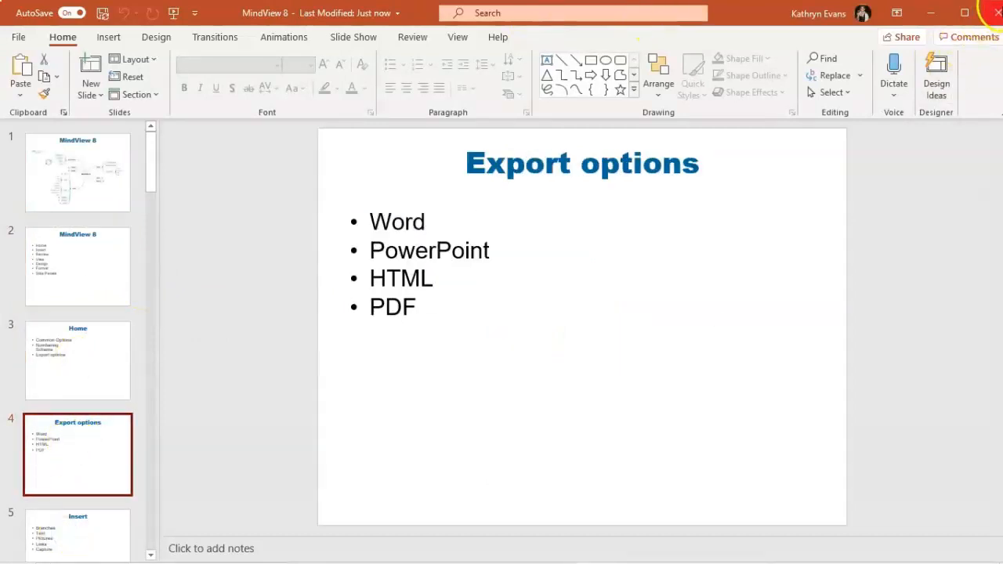
left_click(995, 13)
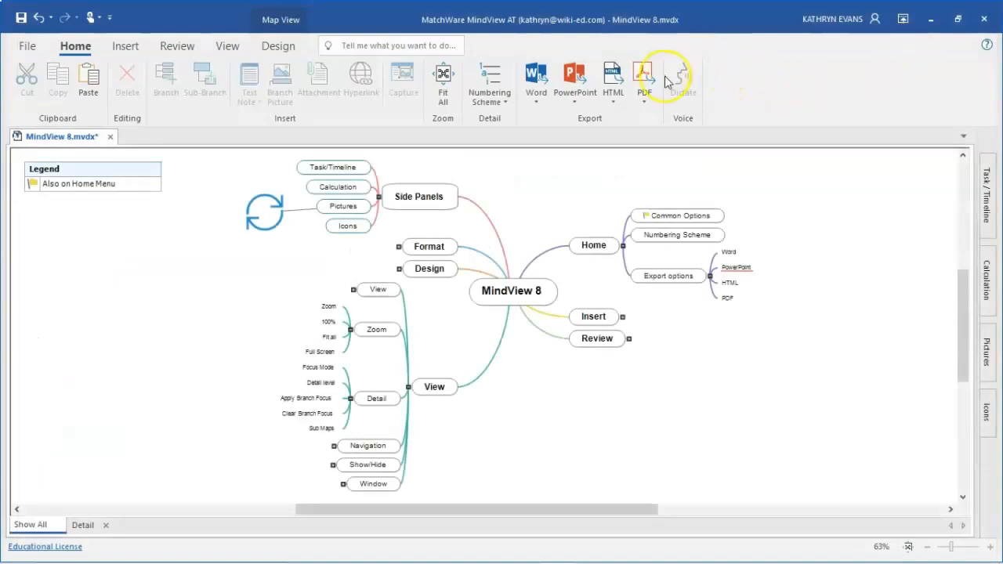
Start a custom HTML export, preview Template 1 of the Buttons templates and quit the Export Wizard without exporting.
left_click(610, 91)
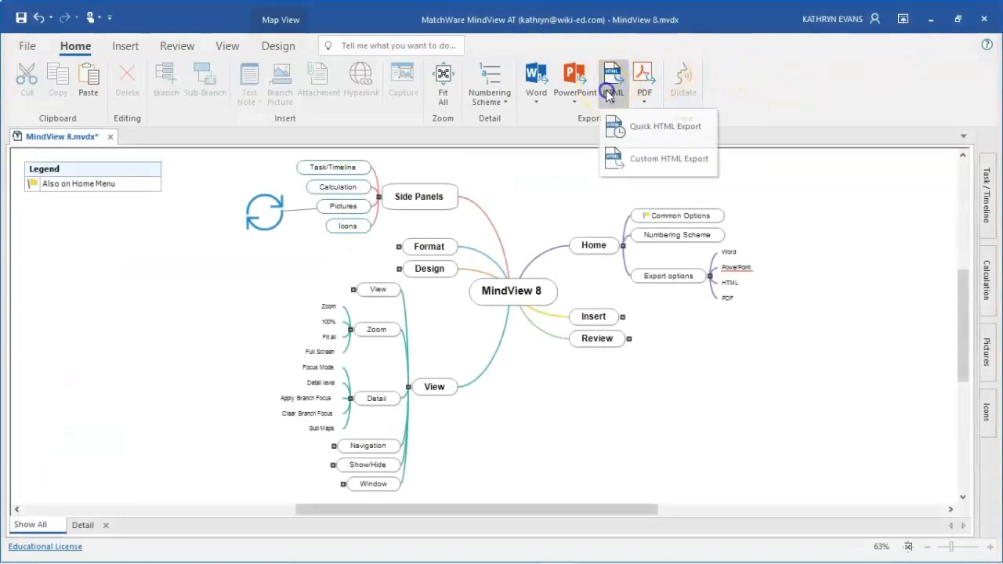
left_click(640, 157)
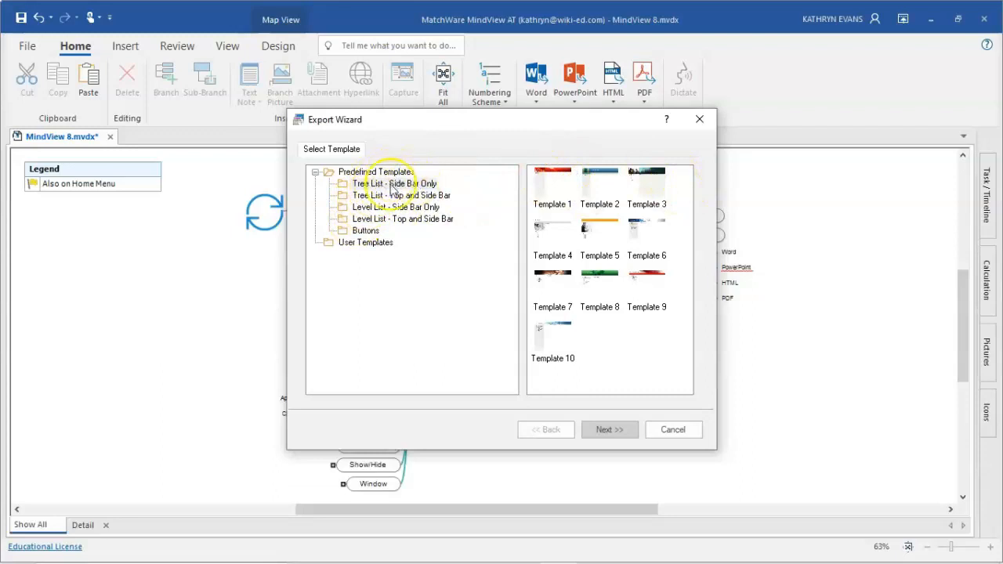
left_click(378, 229)
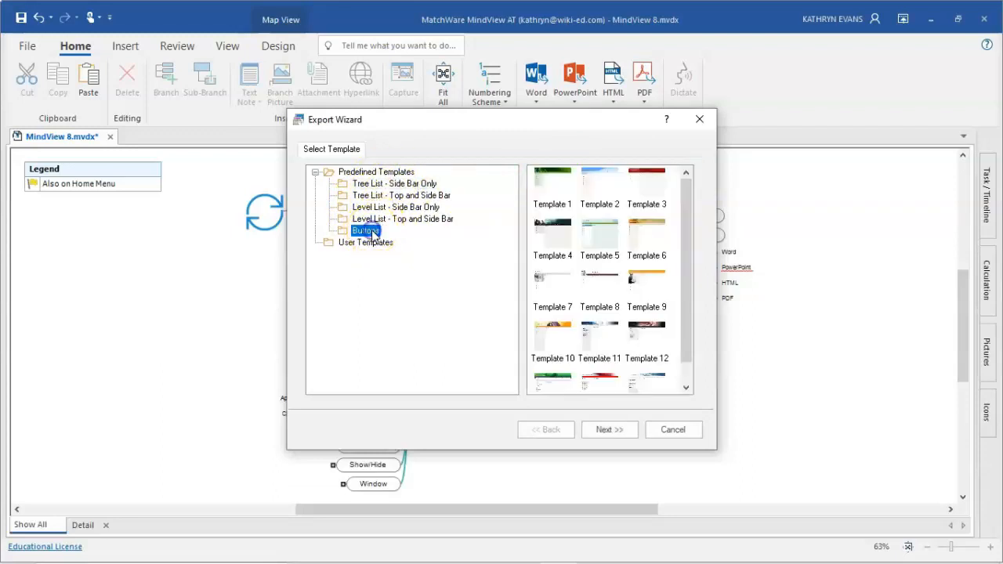
left_click(558, 180)
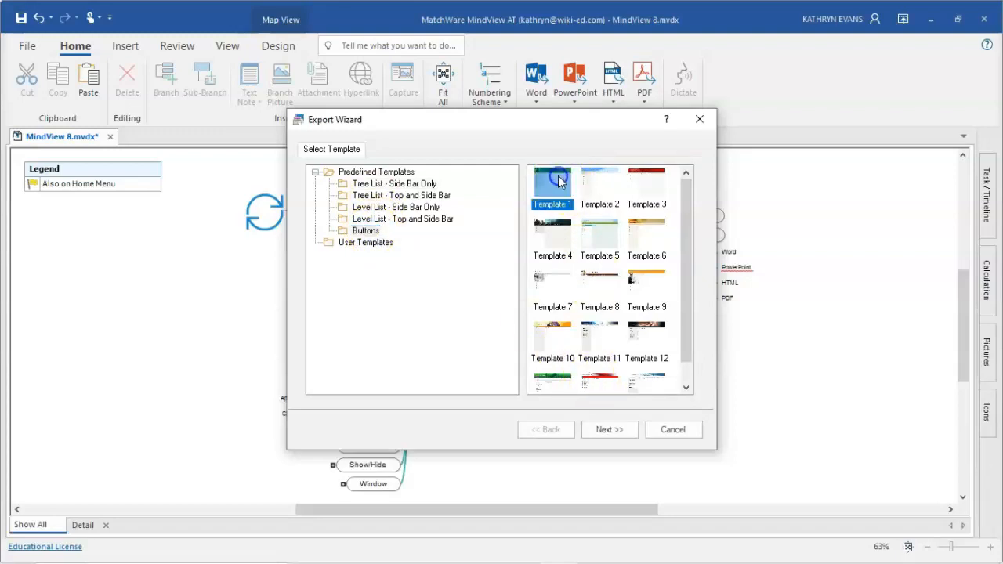
left_click(615, 429)
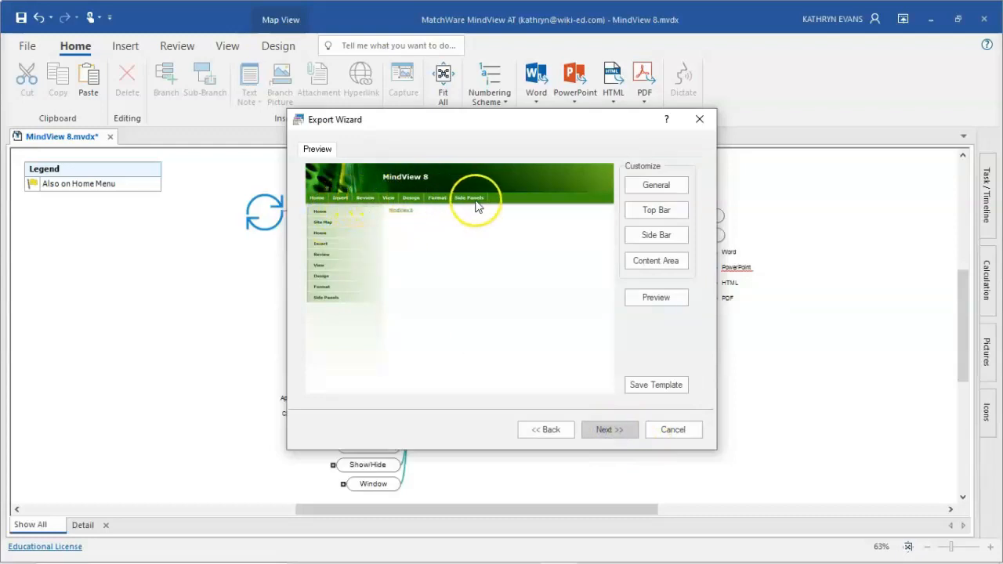
left_click(673, 429)
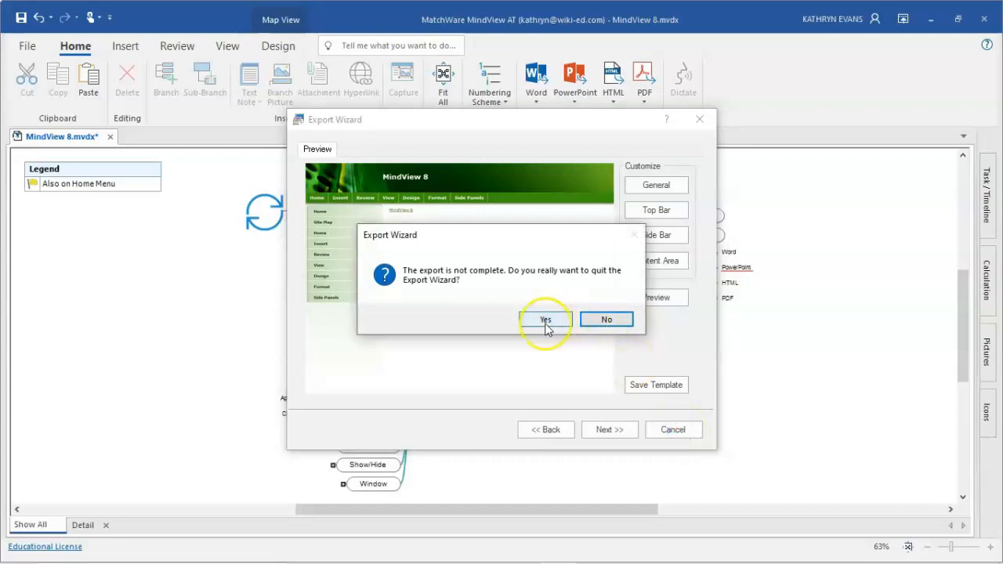
left_click(545, 321)
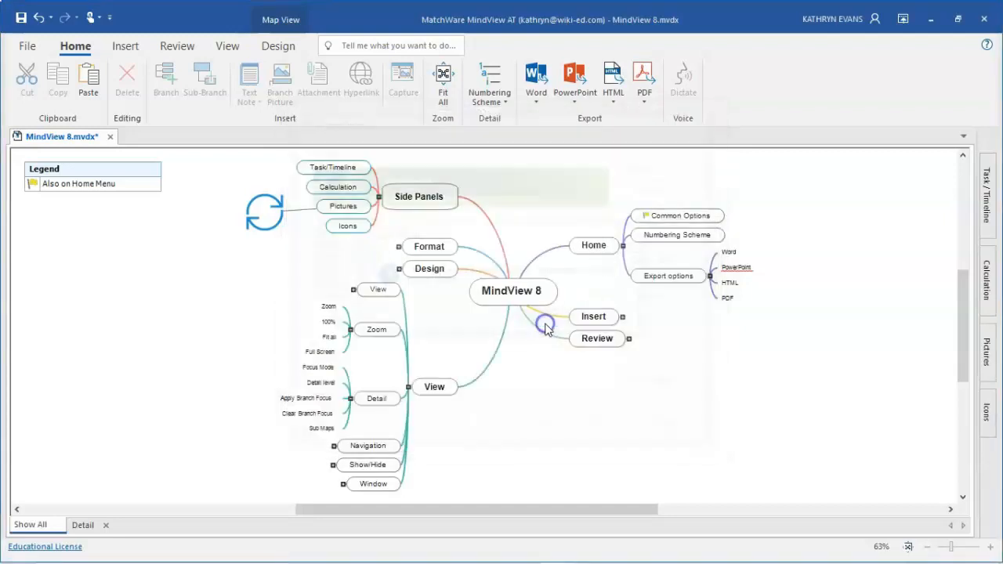
Start a custom PDF export and look through its templates, general settings and attached-object options.
left_click(642, 94)
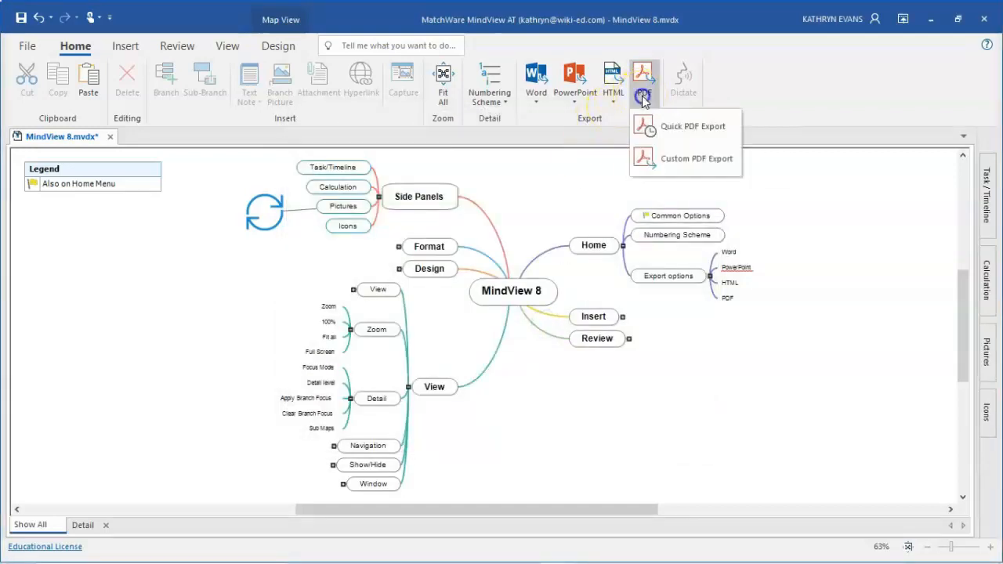
left_click(668, 160)
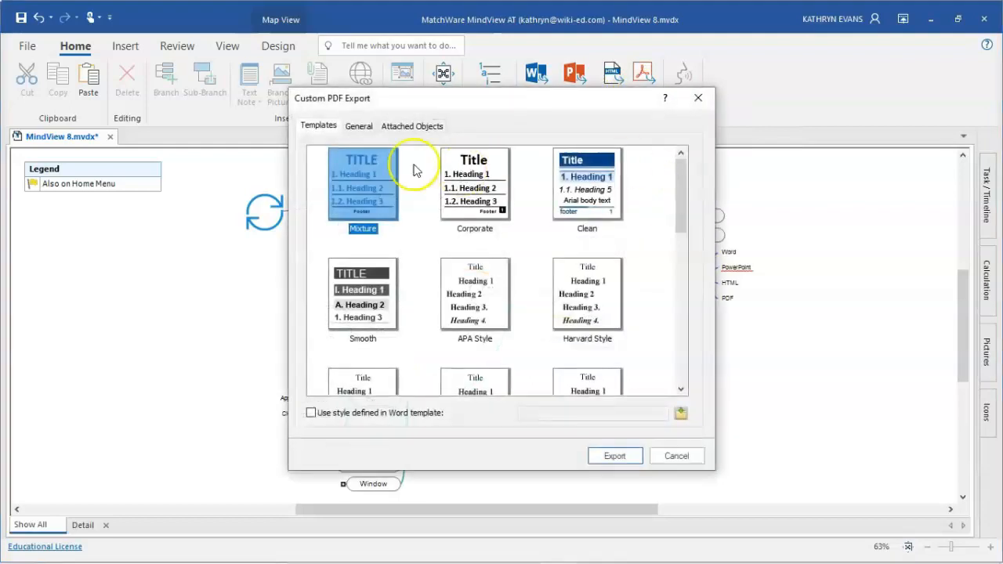
scroll(502, 264, "down", 3)
scroll(501, 263, "up", 3)
left_click(360, 127)
left_click(395, 129)
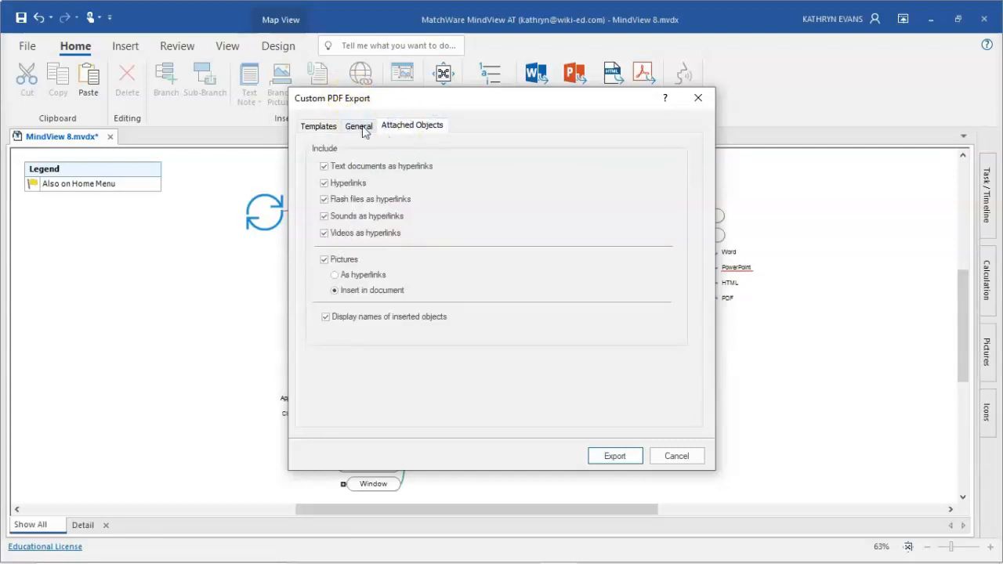
Review the general PDF export settings and the full template list again, and cancel the export.
left_click(361, 127)
left_click(320, 127)
scroll(580, 348, "down", 1)
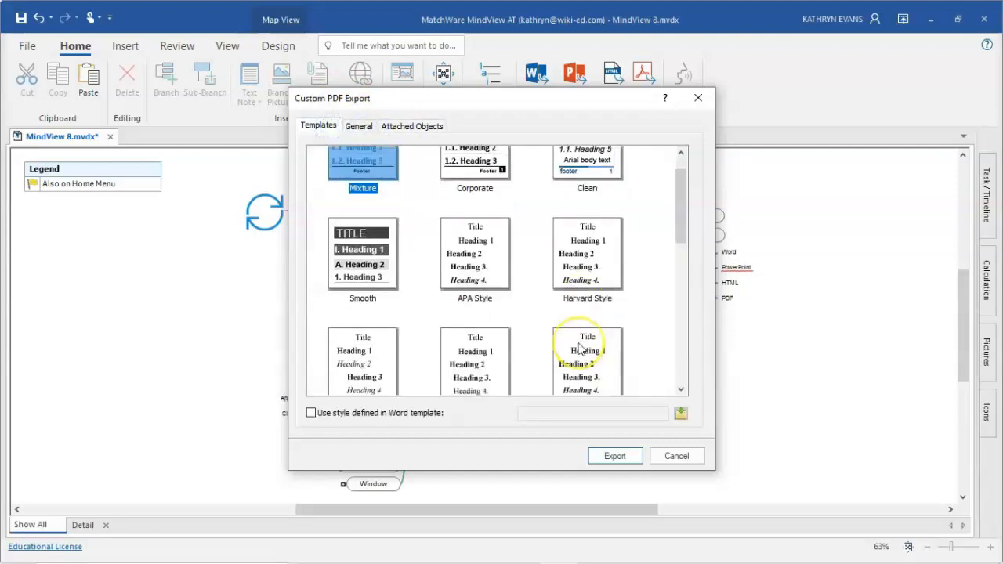
scroll(580, 349, "down", 9)
scroll(580, 349, "up", 10)
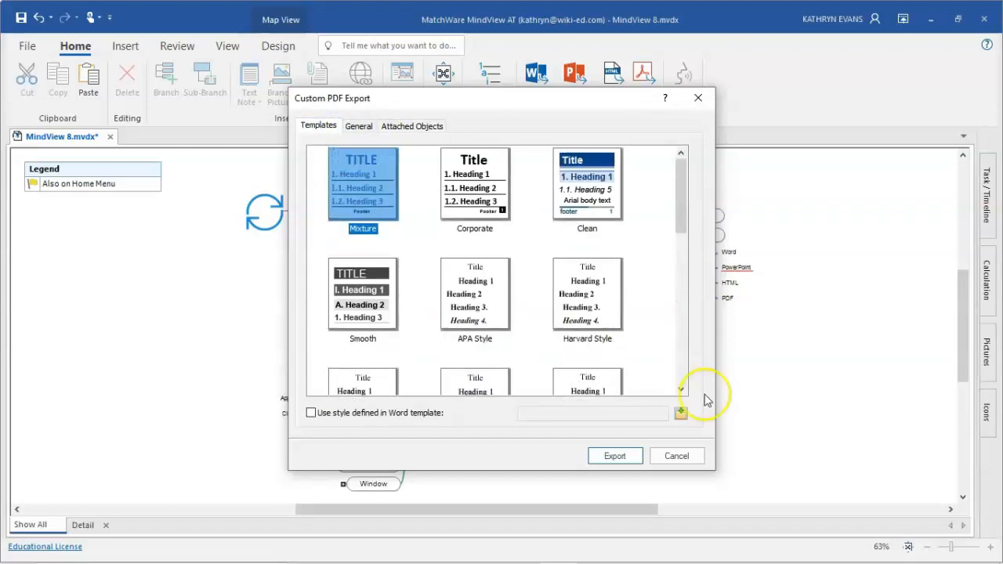
left_click(672, 463)
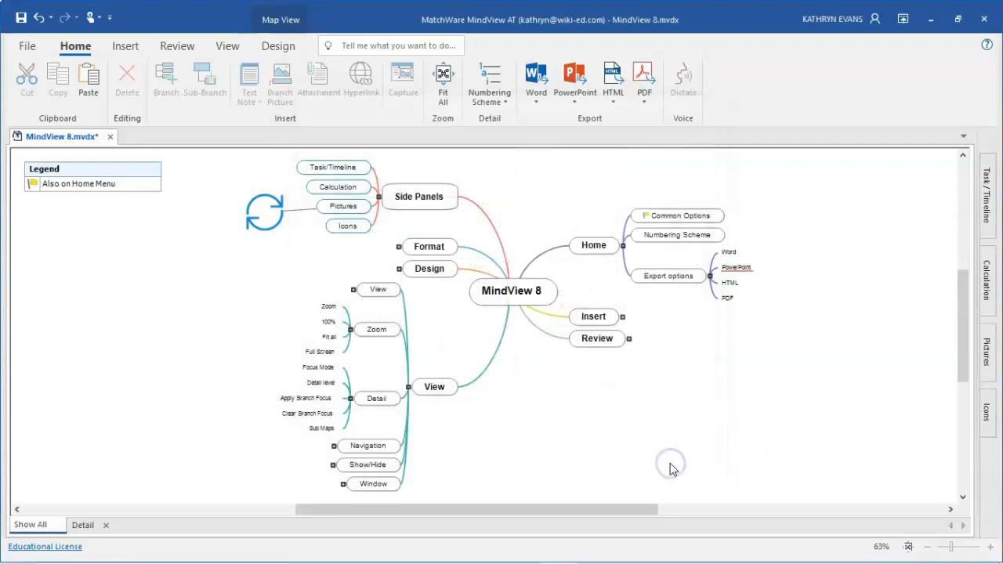